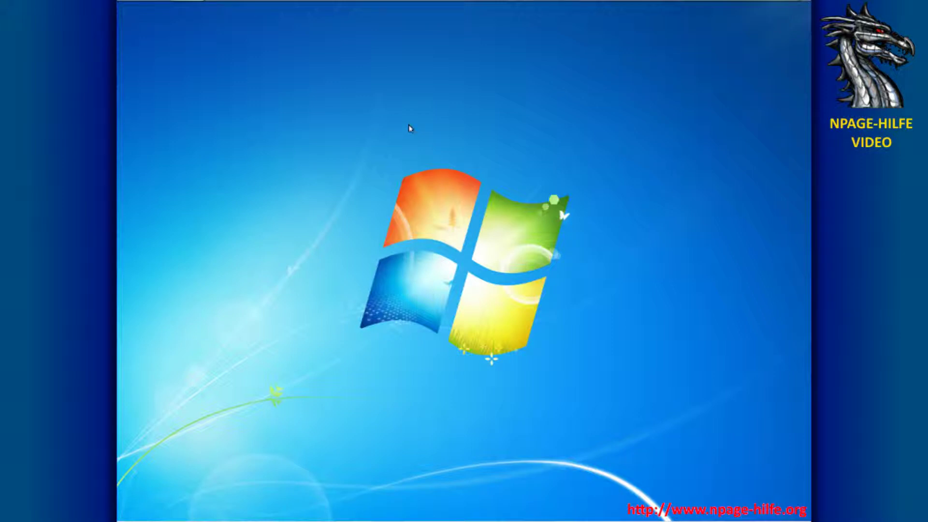
- Open Firefox, search Google for "xampp download" and open the "Download - Xampp" result from apachefriends.org
{"action": "mouse_move", "coordinate": [394, 1]}
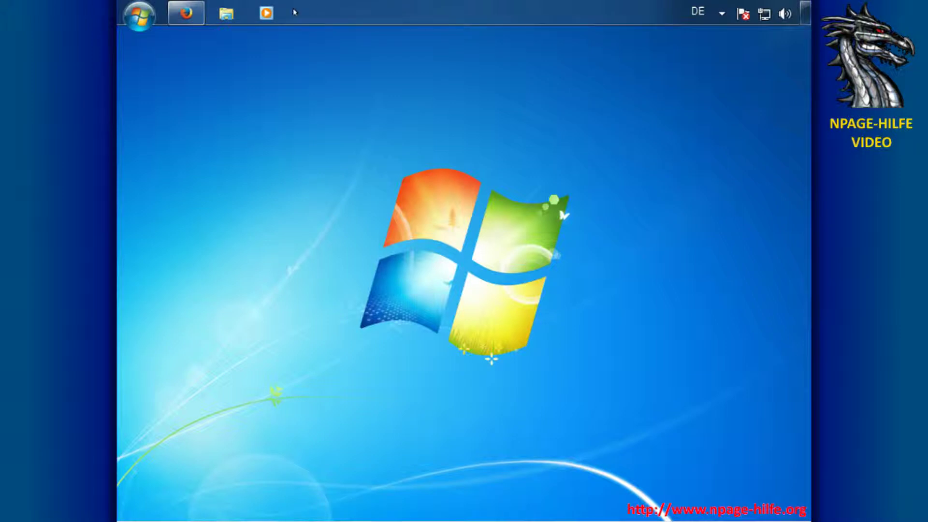
{"action": "left_click", "coordinate": [186, 13]}
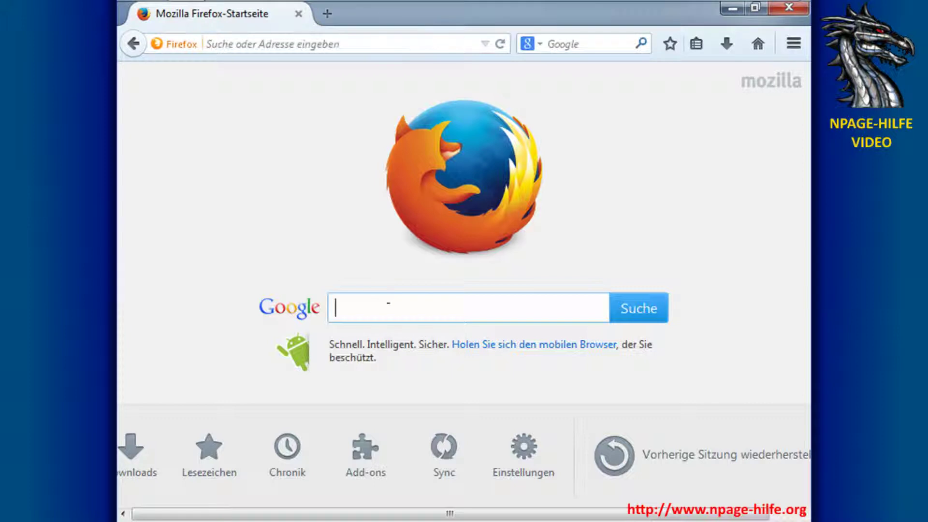
{"action": "left_click", "coordinate": [387, 311]}
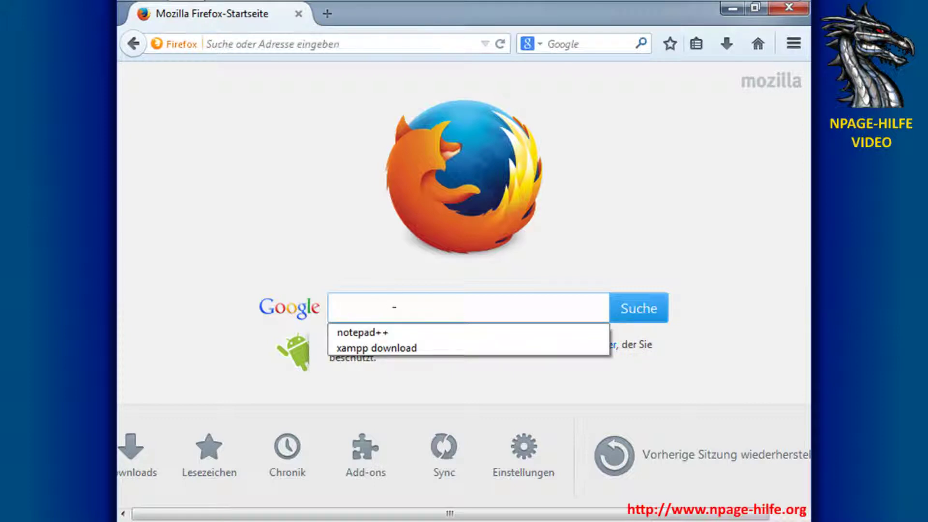
{"action": "left_click", "coordinate": [363, 348]}
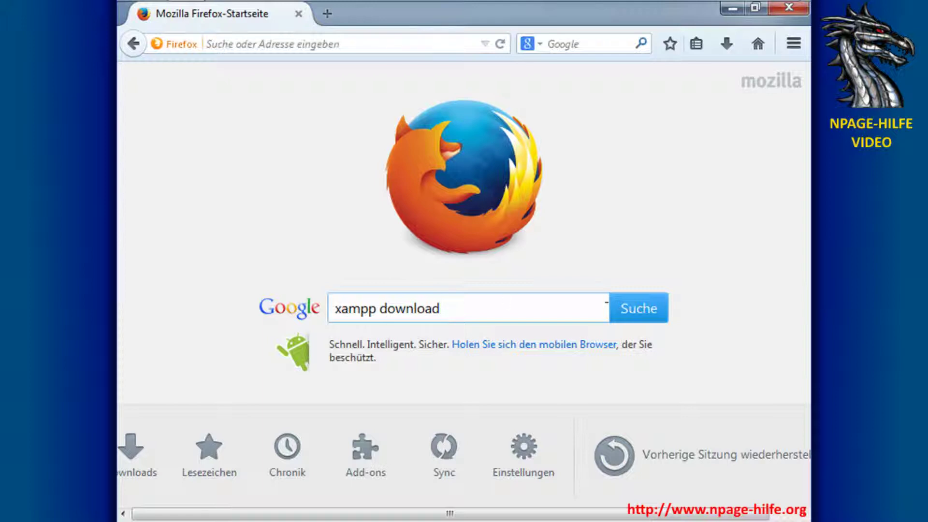
{"action": "left_click", "coordinate": [635, 307]}
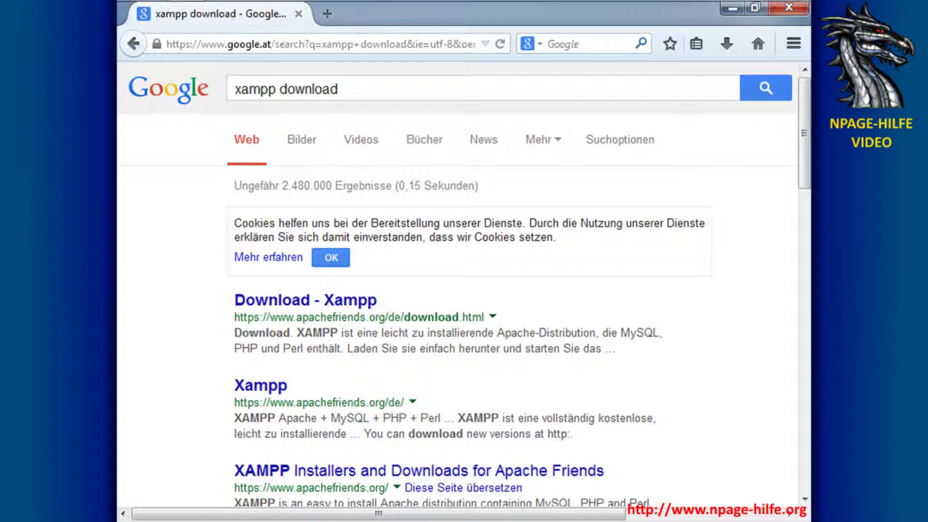
{"action": "left_click", "coordinate": [337, 302]}
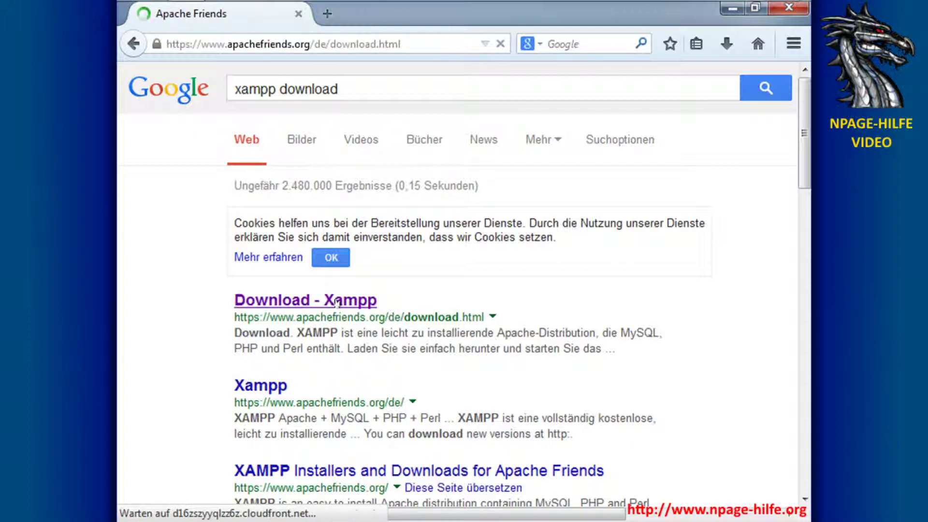
- Download the 32-bit XAMPP for Windows installer, version 1.8.2 / PHP 5.4.27, and save the file
{"action": "scroll", "coordinate": [429, 228], "scroll_direction": "down", "scroll_amount": 4}
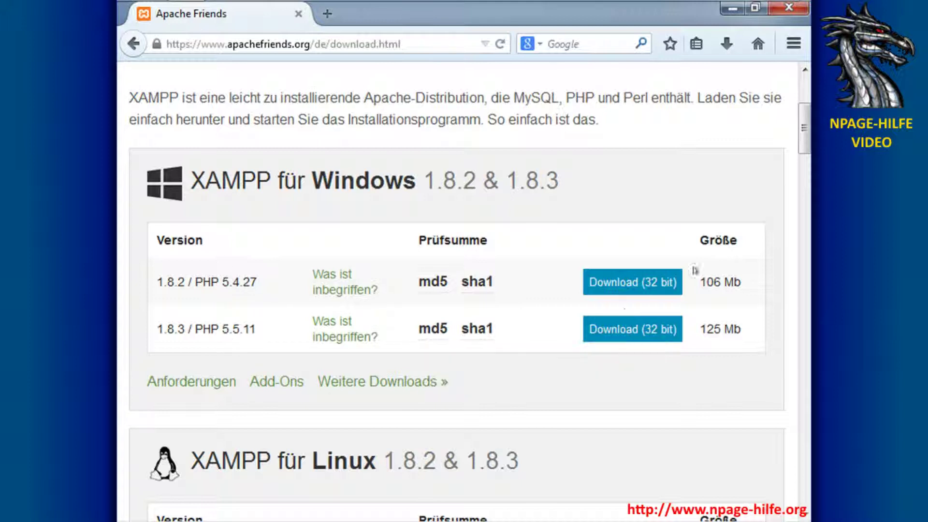
{"action": "left_click", "coordinate": [605, 281]}
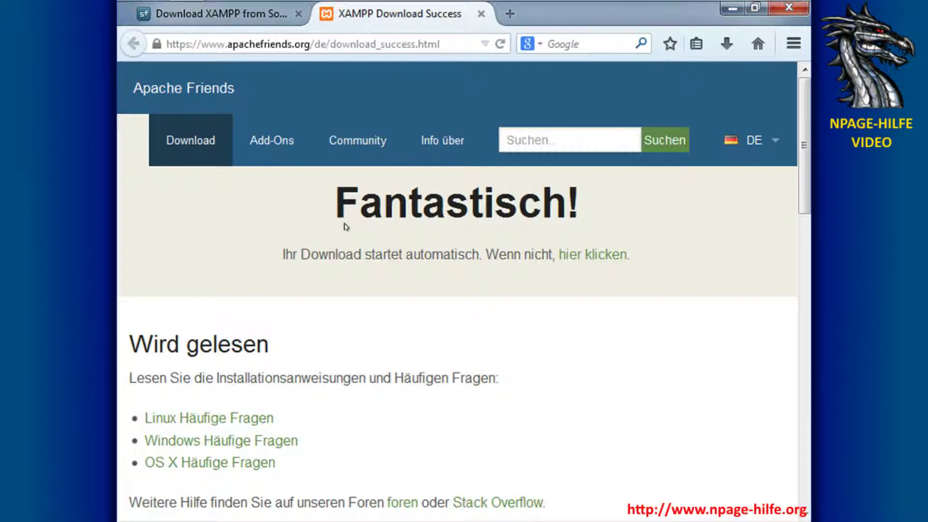
{"action": "left_click", "coordinate": [220, 15]}
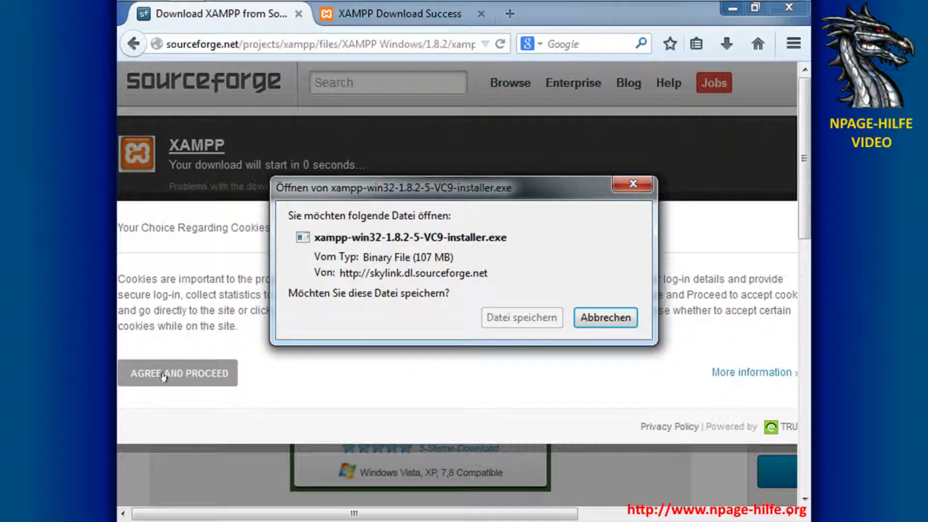
{"action": "left_click", "coordinate": [545, 322]}
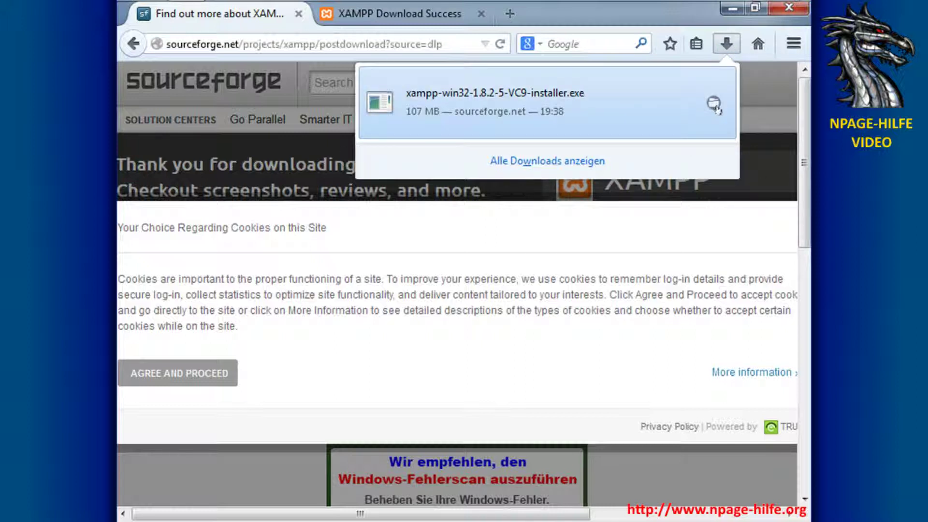
- Run the downloaded xampp-win32-1.8.2-5-VC9-installer from its folder, allow it to make changes, and acknowledge the UAC warning
{"action": "left_click", "coordinate": [714, 103]}
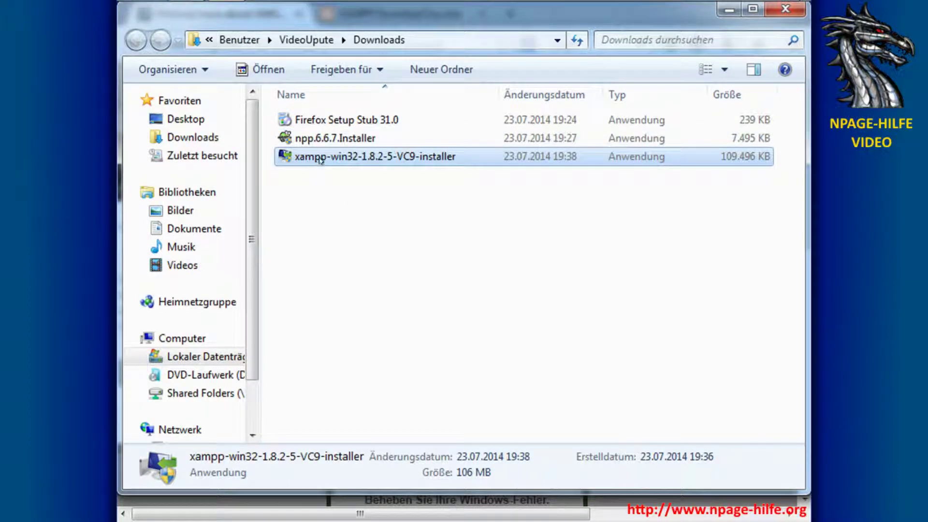
{"action": "double_click", "coordinate": [321, 158]}
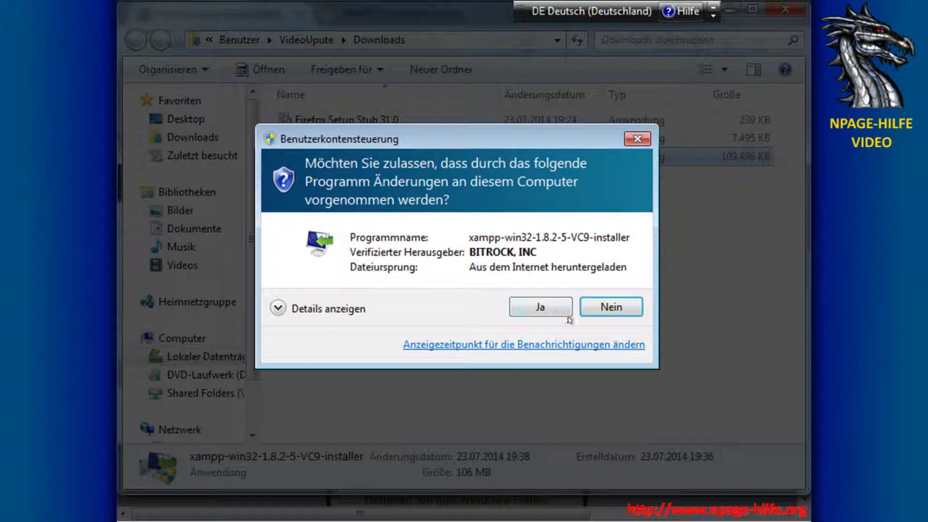
{"action": "left_click", "coordinate": [552, 309]}
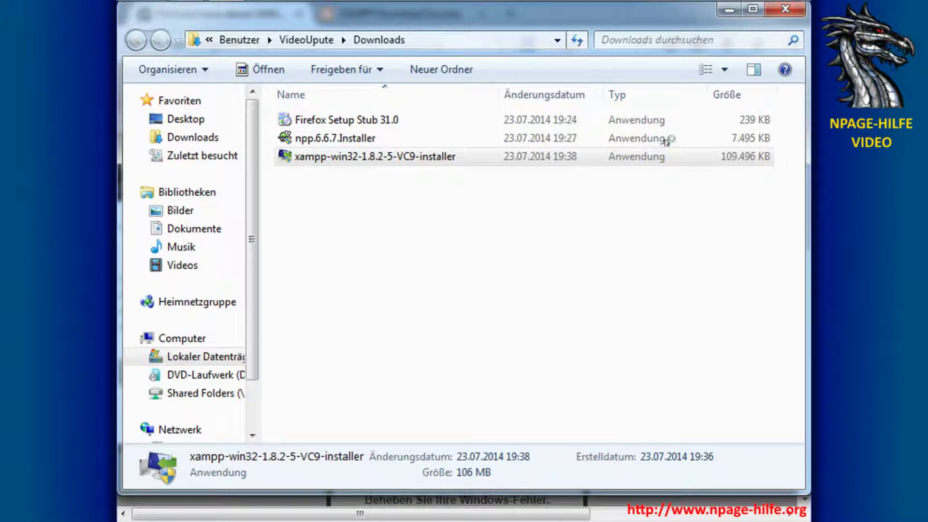
{"action": "left_click", "coordinate": [728, 10]}
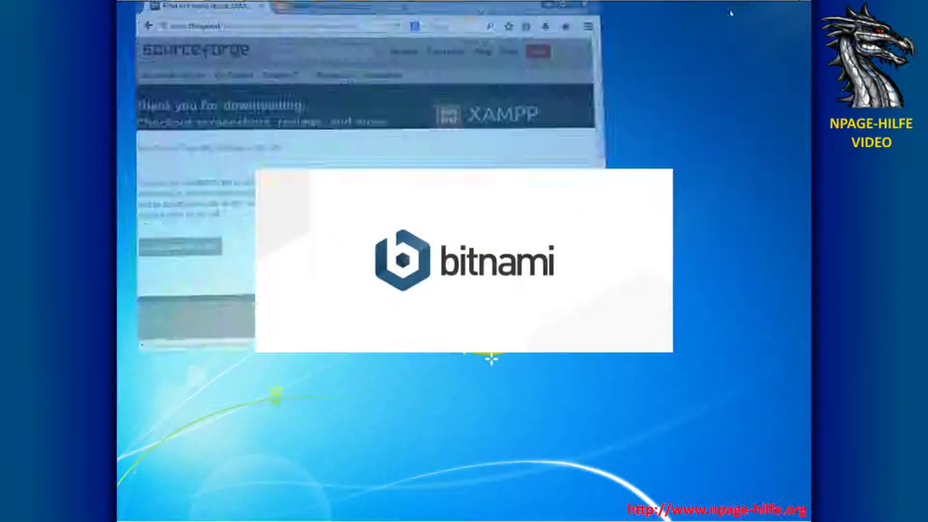
{"action": "left_click", "coordinate": [730, 8]}
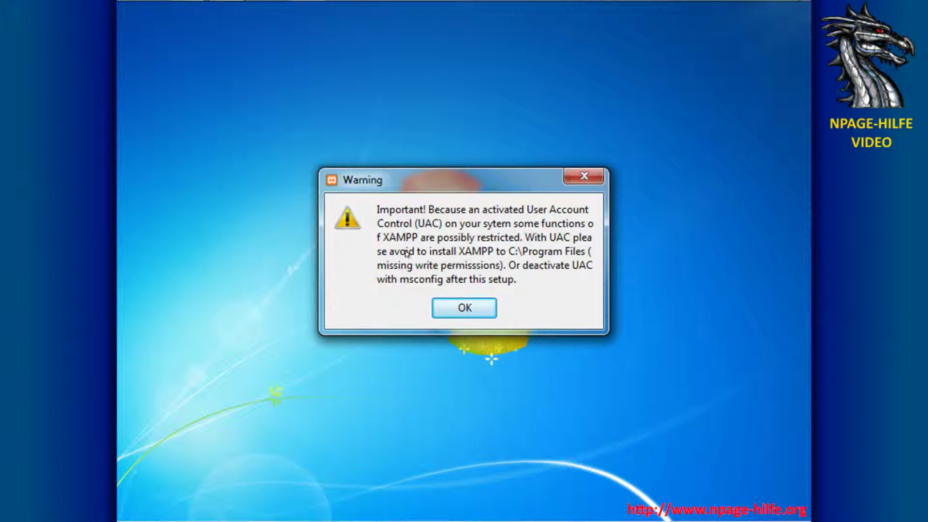
{"action": "left_click", "coordinate": [465, 308]}
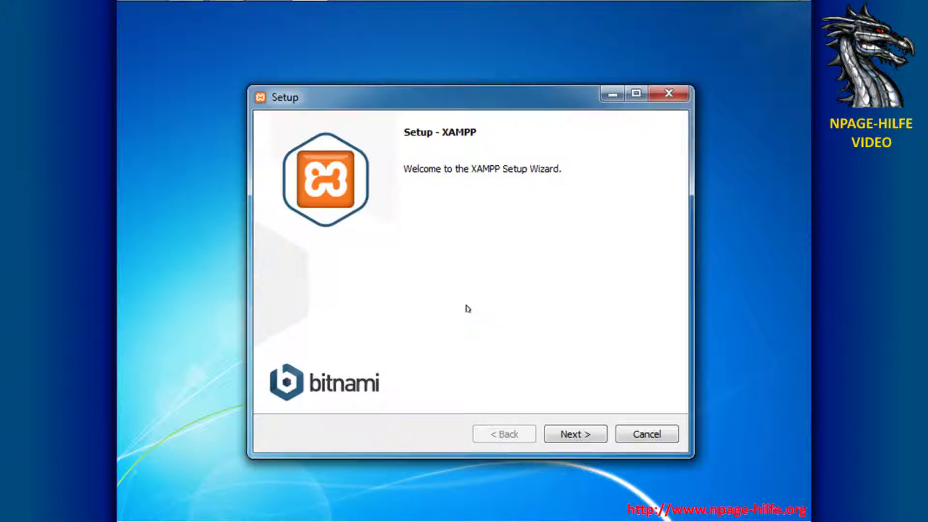
- Advance the XAMPP setup with all components selected and C:\xampp as the installation folder, and close the open browser pages
{"action": "left_click", "coordinate": [587, 433]}
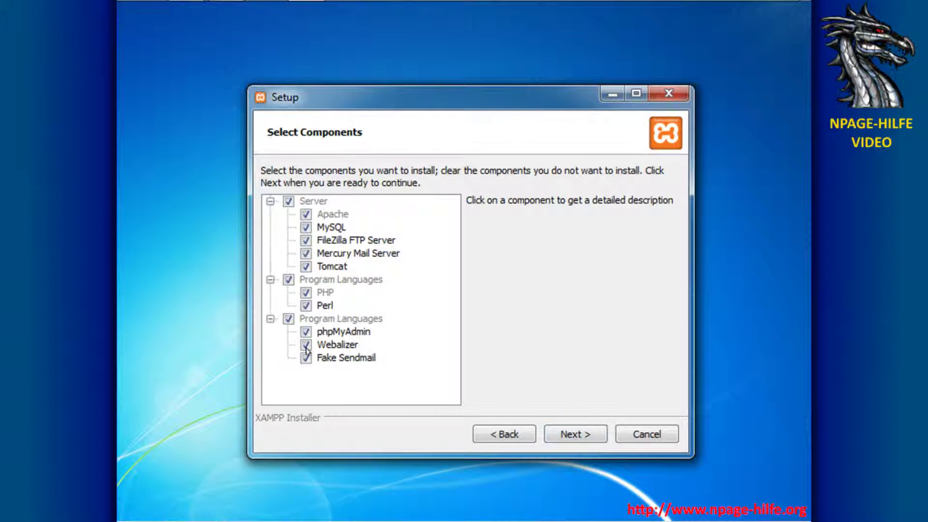
{"action": "left_click", "coordinate": [583, 434]}
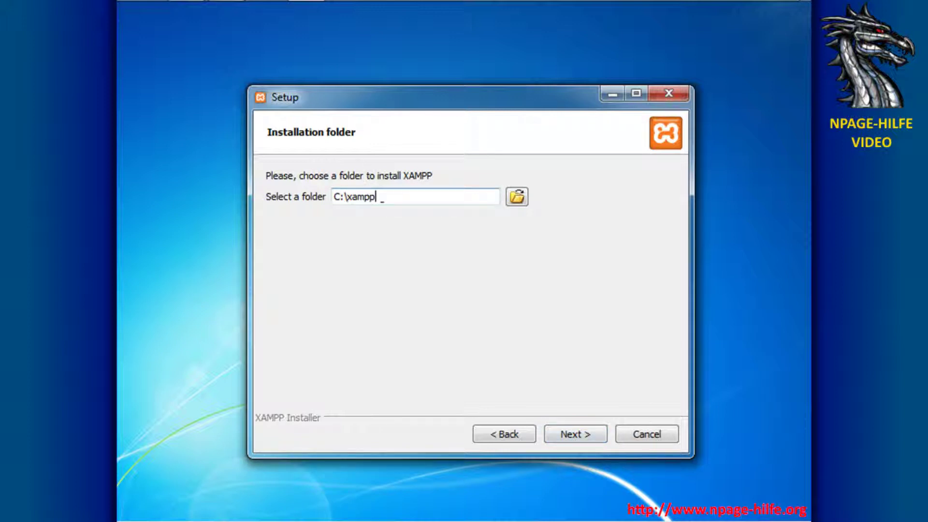
{"action": "left_click_drag", "start_coordinate": [382, 198], "coordinate": [334, 198]}
{"action": "left_click", "coordinate": [587, 435]}
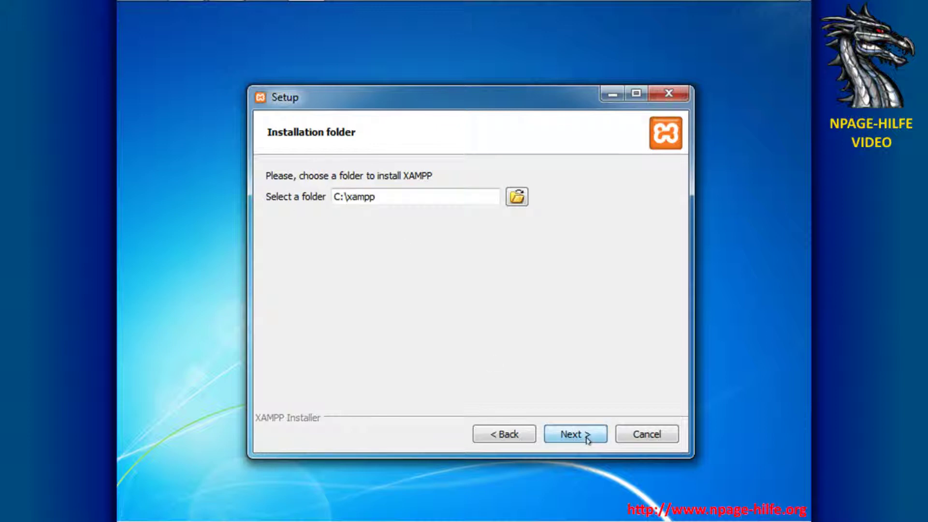
{"action": "left_click", "coordinate": [583, 432]}
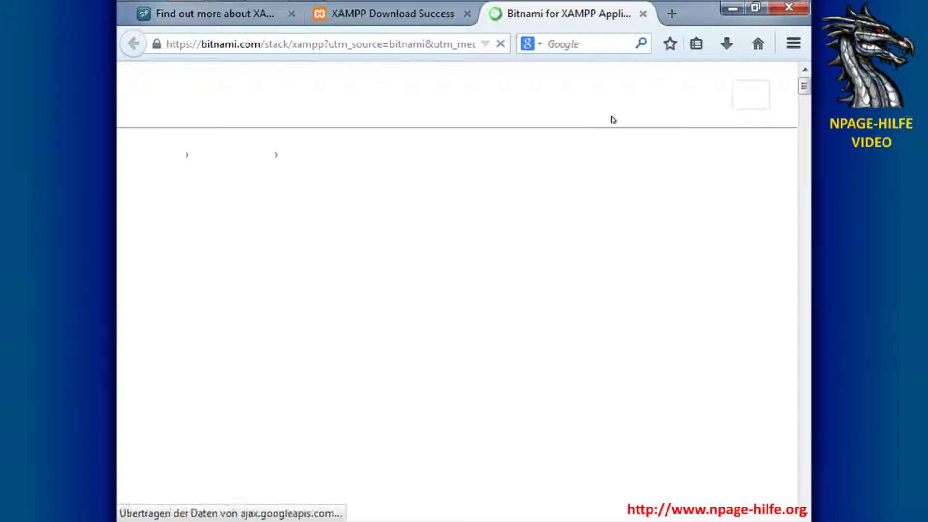
{"action": "left_click", "coordinate": [642, 16]}
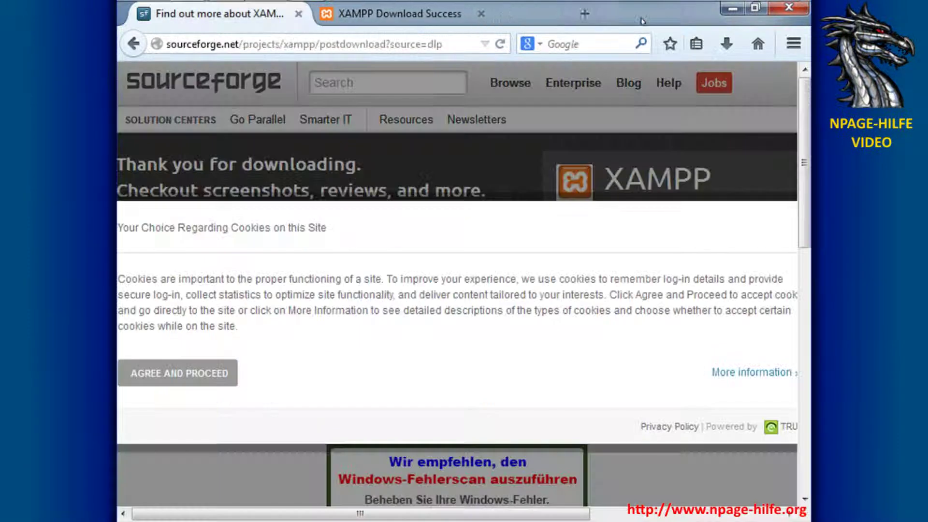
{"action": "left_click", "coordinate": [298, 13]}
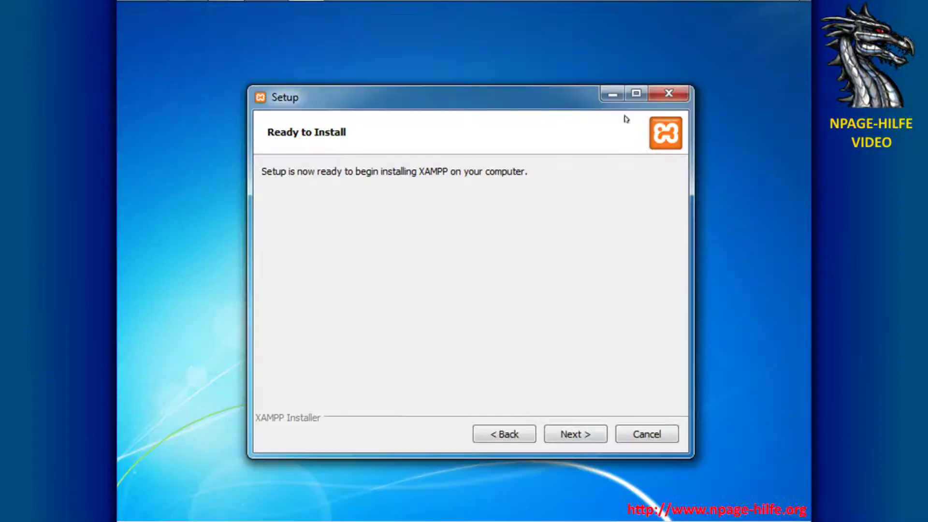
- Install XAMPP, allow Apache HTTP Server through the firewall on private networks, and finish the setup with the Control Panel set to start
{"action": "left_click", "coordinate": [587, 432]}
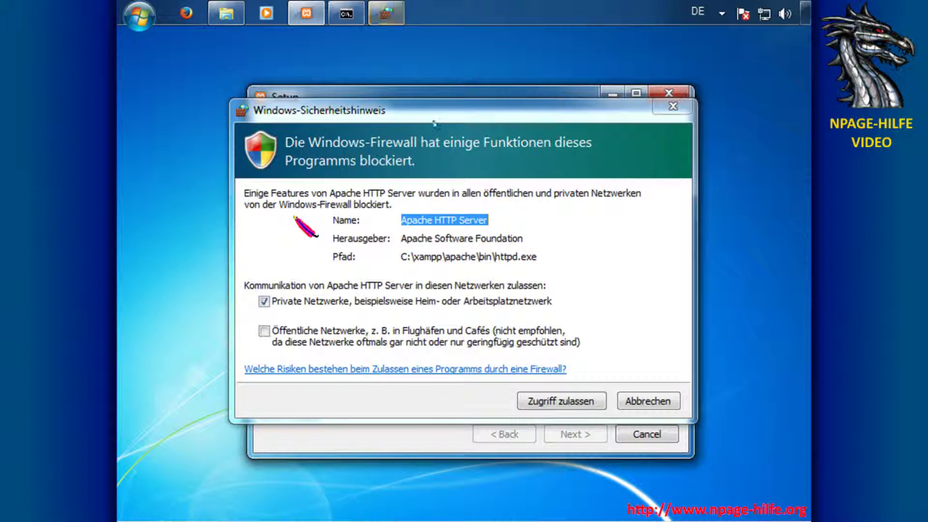
{"action": "left_click_drag", "start_coordinate": [444, 115], "coordinate": [447, 71]}
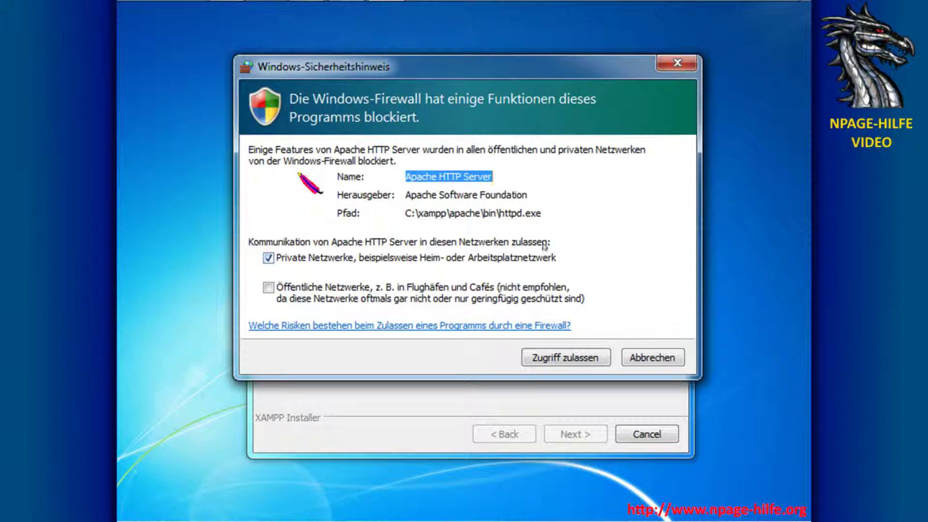
{"action": "left_click", "coordinate": [570, 360]}
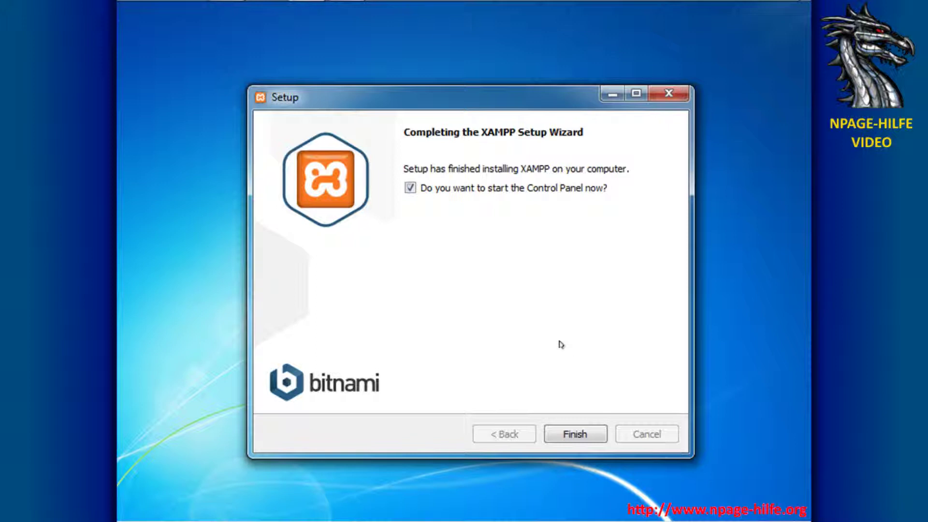
{"action": "left_click", "coordinate": [574, 434]}
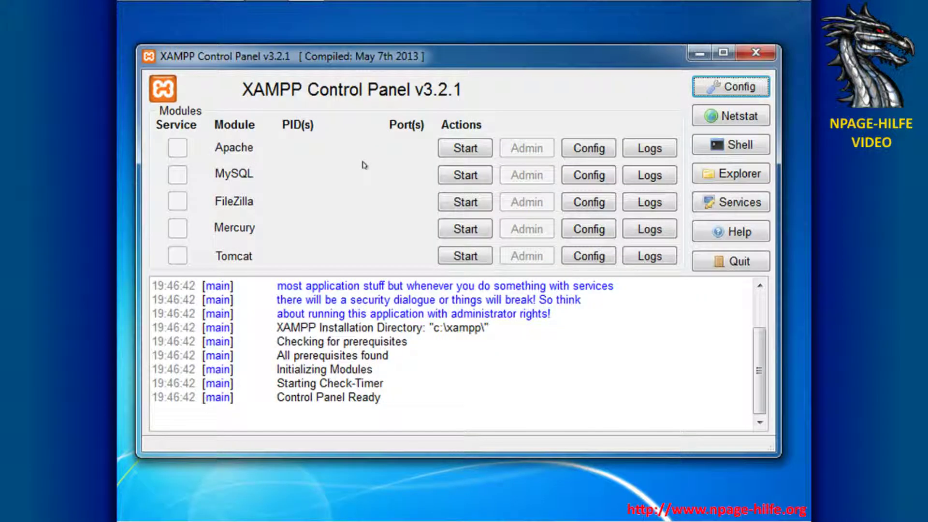
- Start the Apache, MySQL and FileZilla modules, allowing mysqld and FileZilla Server through the firewall on private networks
{"action": "left_click", "coordinate": [465, 148]}
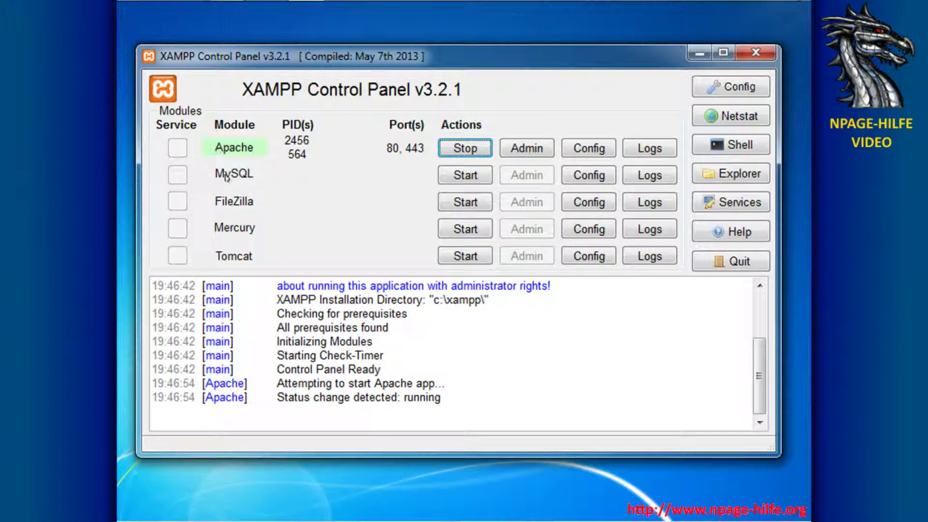
{"action": "left_click", "coordinate": [459, 175]}
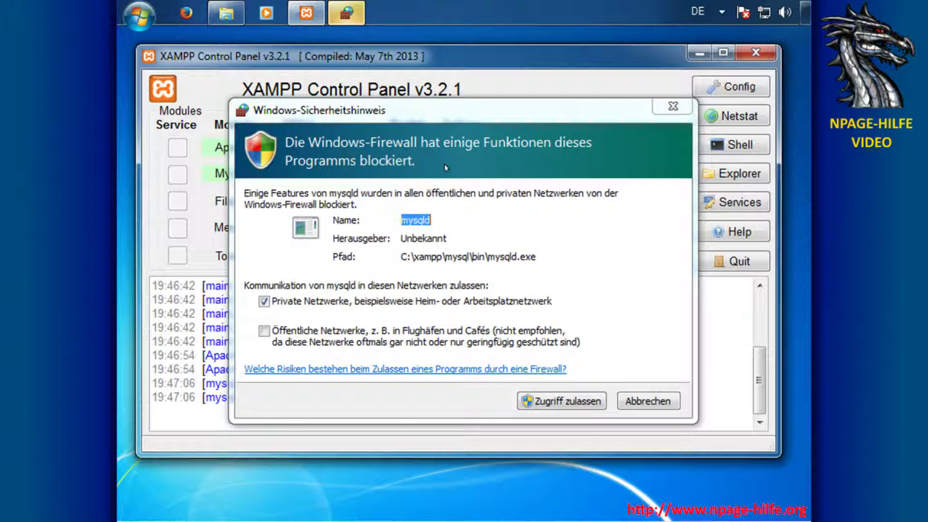
{"action": "left_click", "coordinate": [569, 402]}
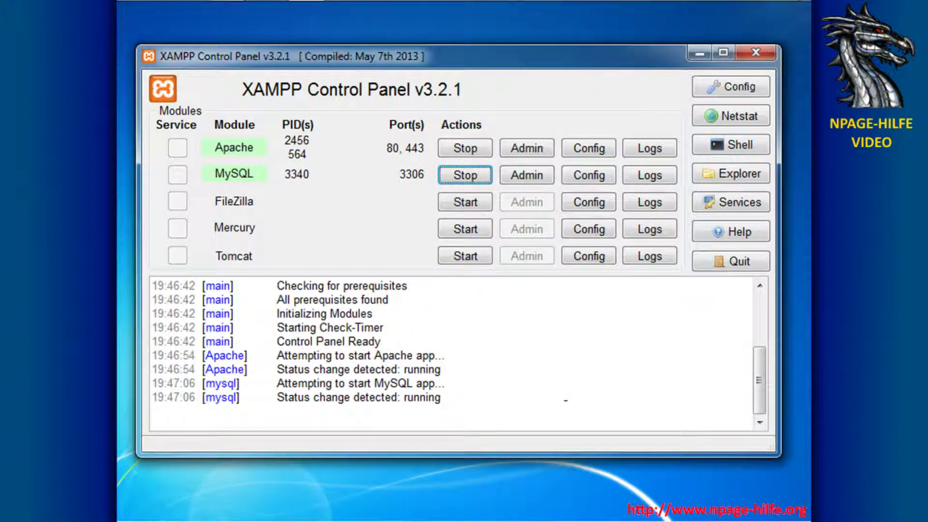
{"action": "left_click", "coordinate": [465, 203]}
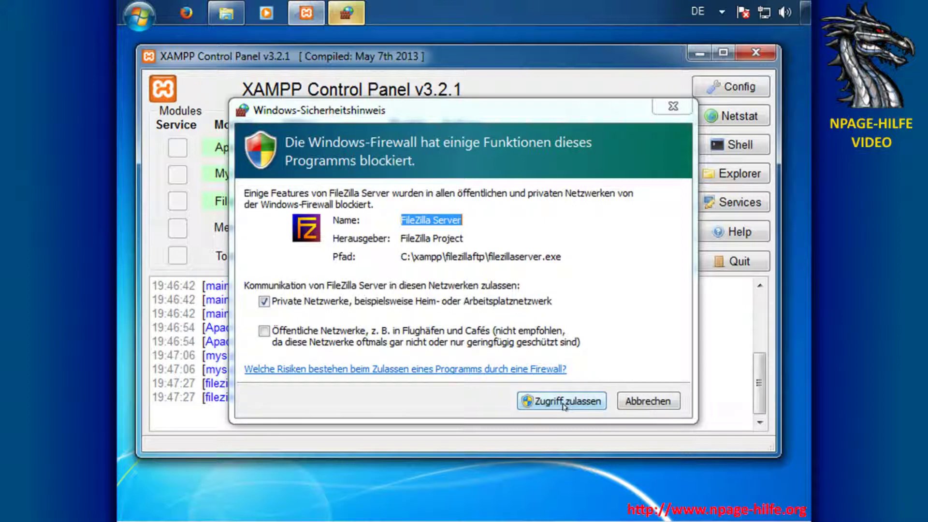
{"action": "left_click", "coordinate": [587, 402]}
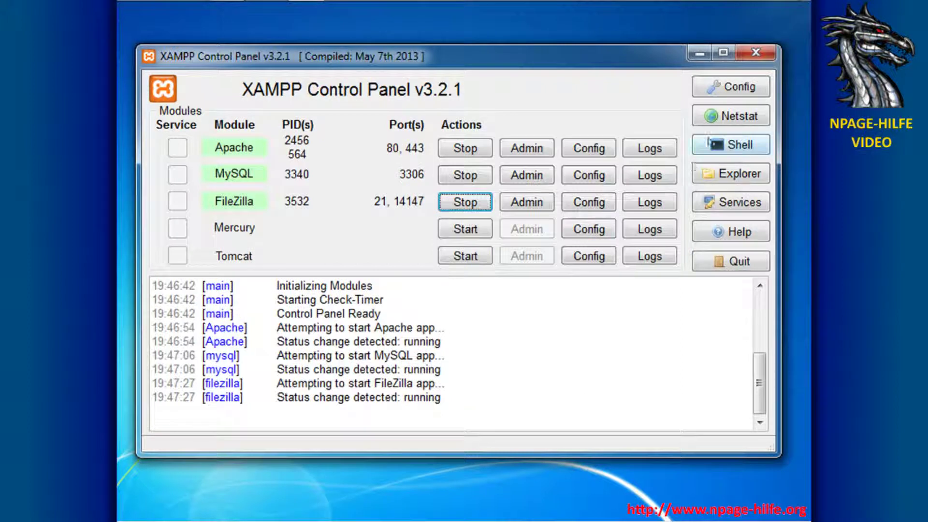
- Minimize the XAMPP Control Panel and open localhost in Firefox
{"action": "left_click", "coordinate": [700, 52]}
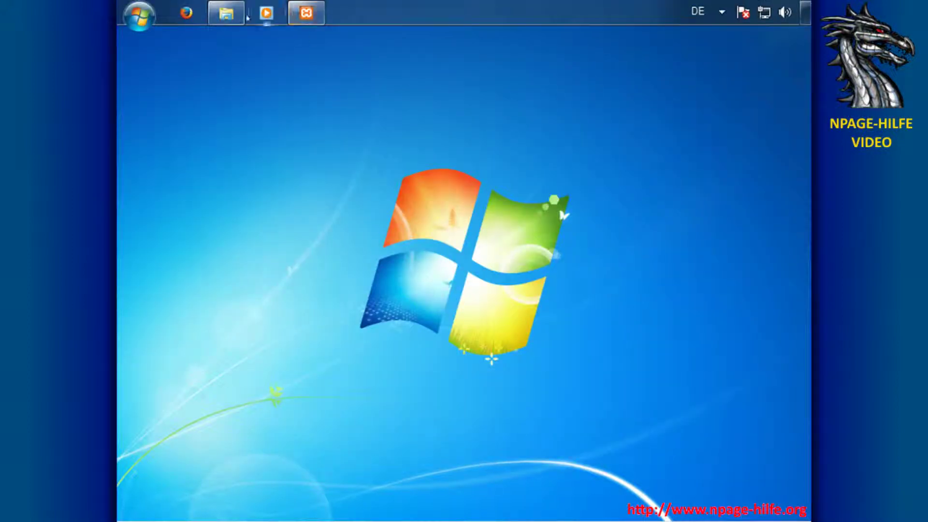
{"action": "left_click", "coordinate": [186, 13]}
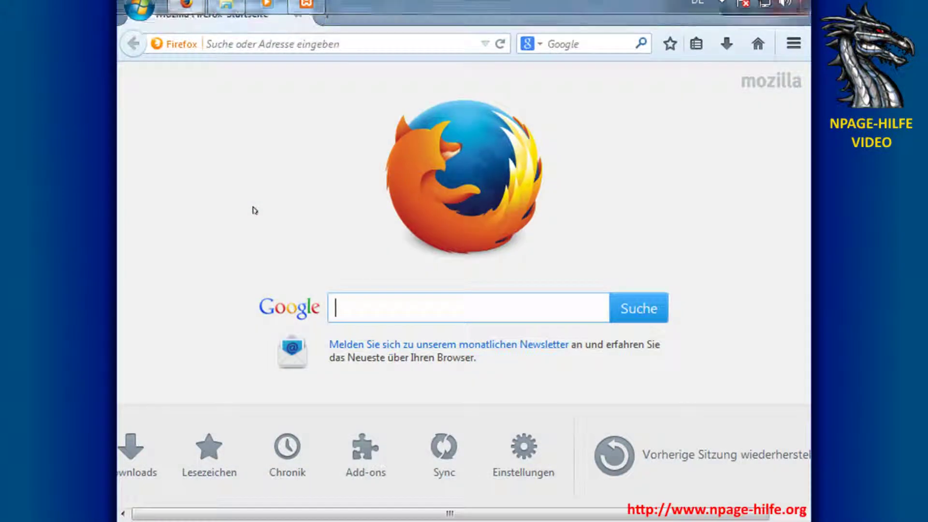
{"action": "left_click", "coordinate": [250, 44]}
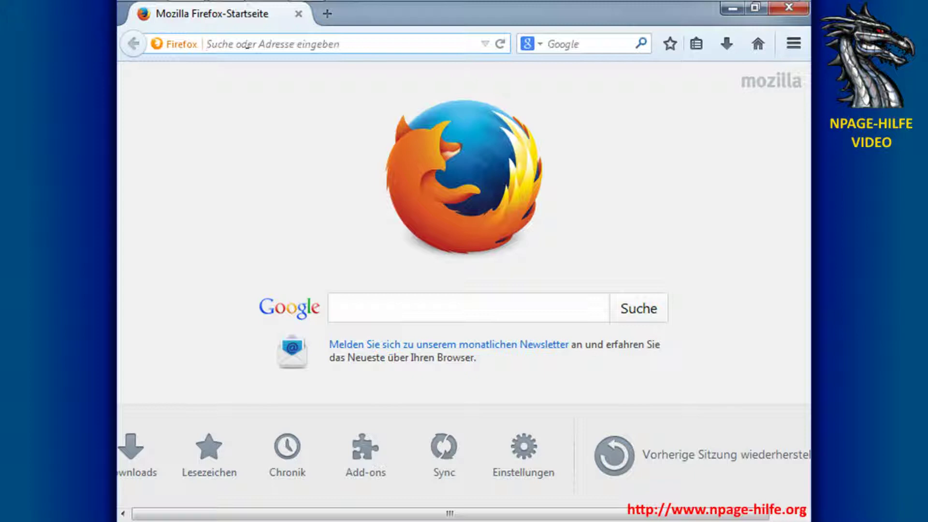
{"action": "type", "text": "localhost"}
{"action": "key", "text": "Return"}
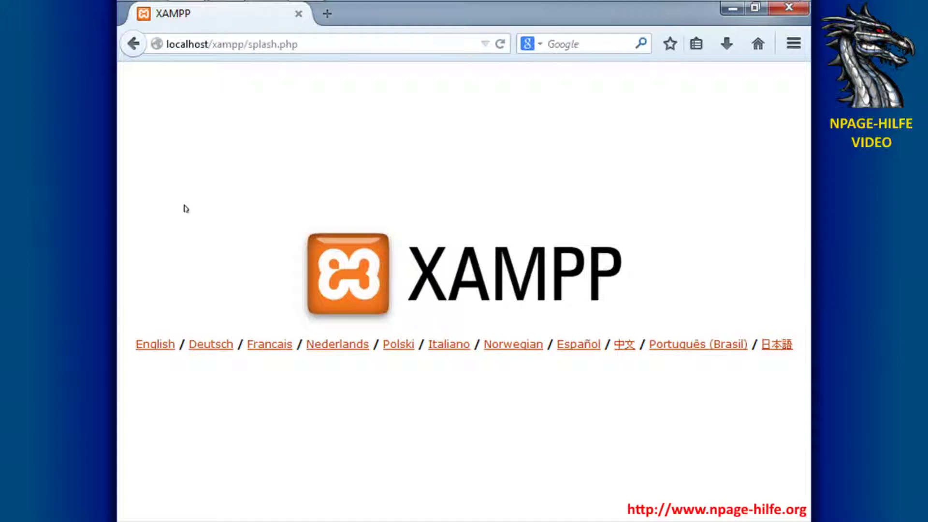
- Choose Deutsch as the XAMPP page language and look through the phpinfo() page
{"action": "left_click", "coordinate": [210, 345]}
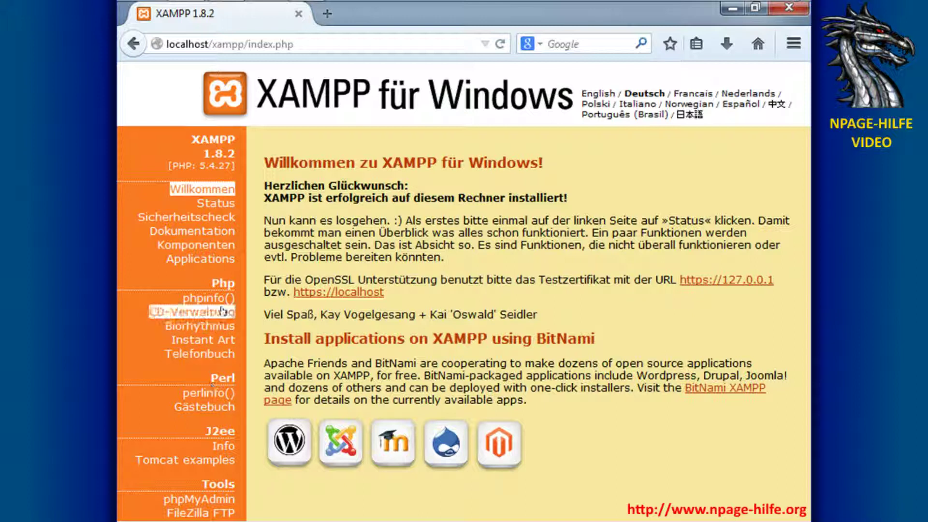
{"action": "left_click", "coordinate": [209, 298]}
{"action": "scroll", "coordinate": [412, 139], "scroll_direction": "down", "scroll_amount": 10}
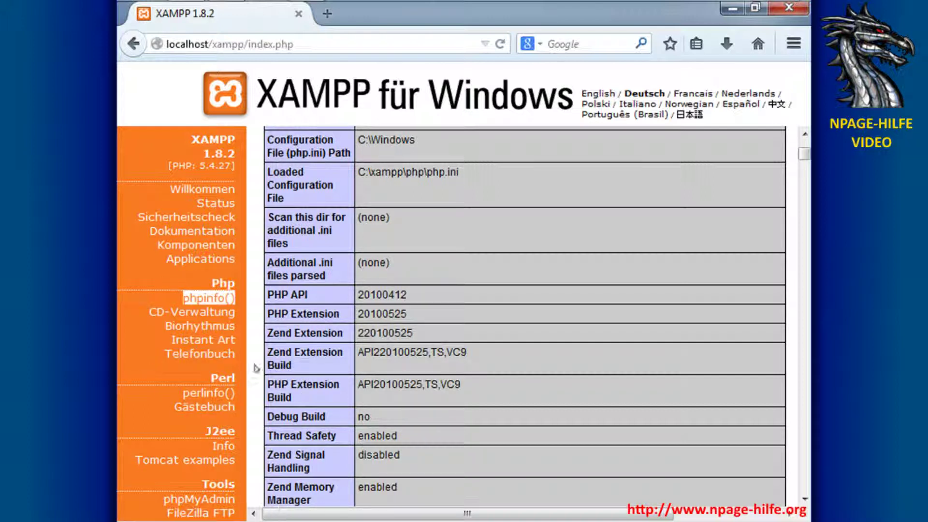
- Open phpMyAdmin, inspect the contents of the cdcol database, and close the browser
{"action": "left_click", "coordinate": [212, 499]}
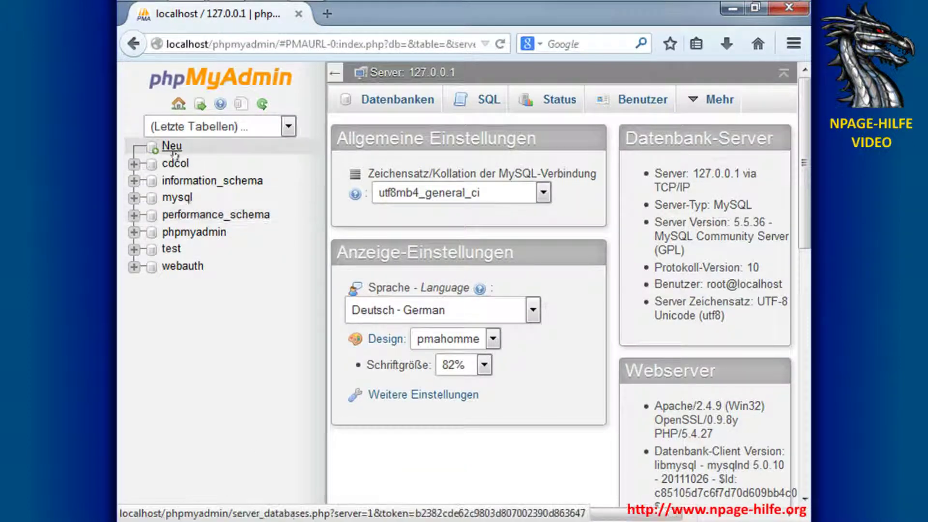
{"action": "left_click", "coordinate": [134, 164]}
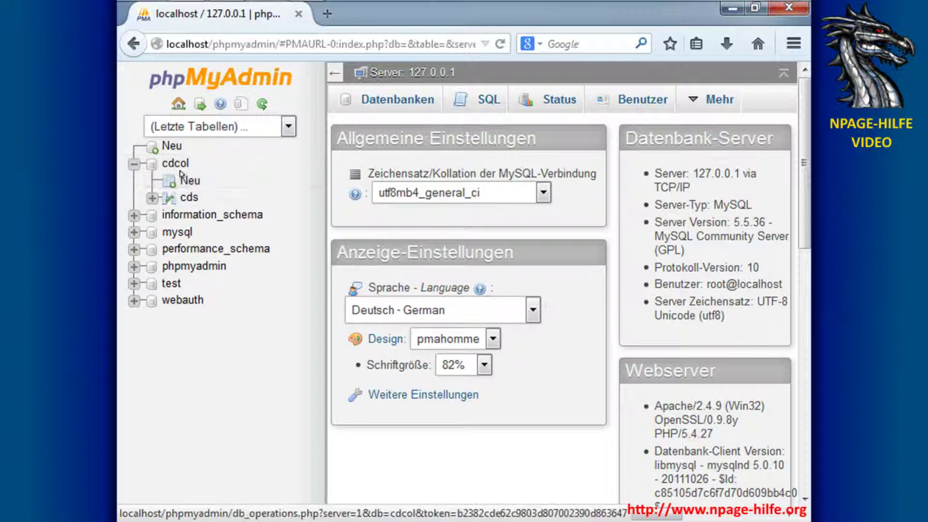
{"action": "left_click", "coordinate": [134, 165]}
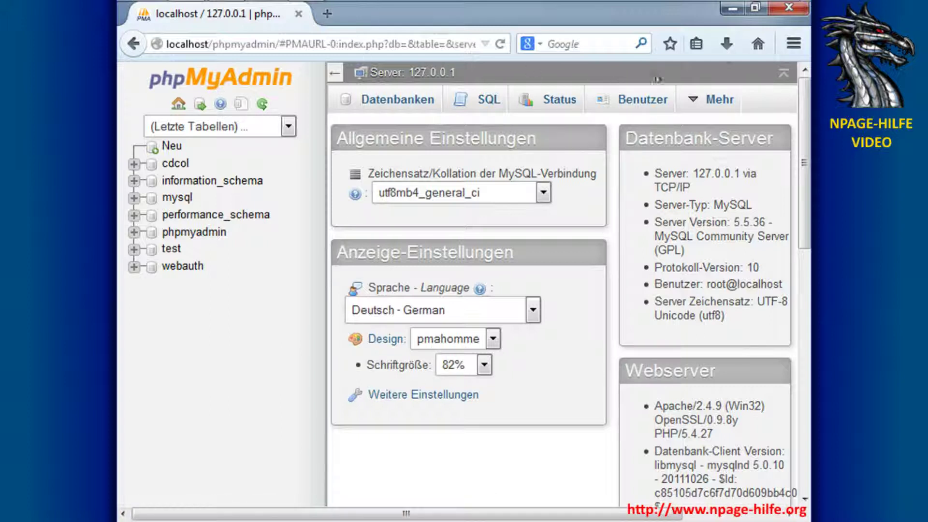
{"action": "left_click", "coordinate": [785, 9]}
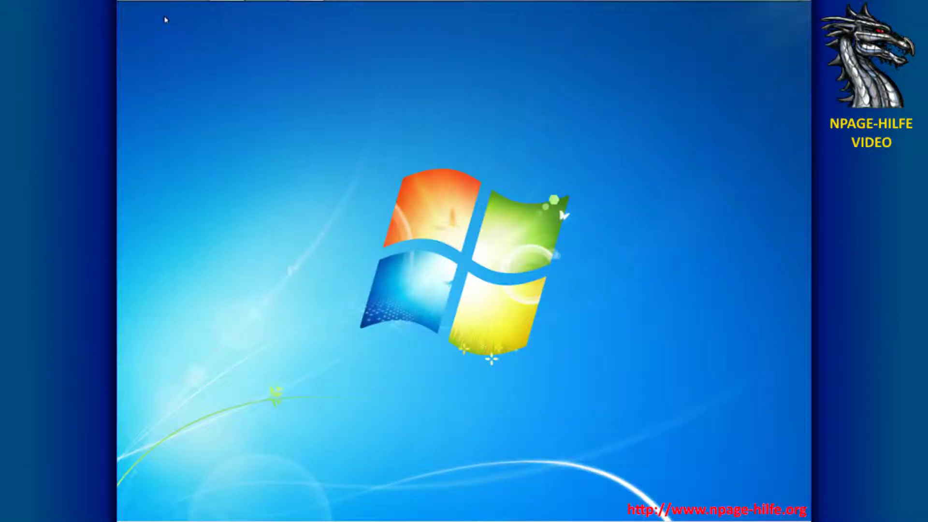
- Switch to Windows Explorer and open the folder C:\xampp\htdocs
{"action": "left_click", "coordinate": [225, 13]}
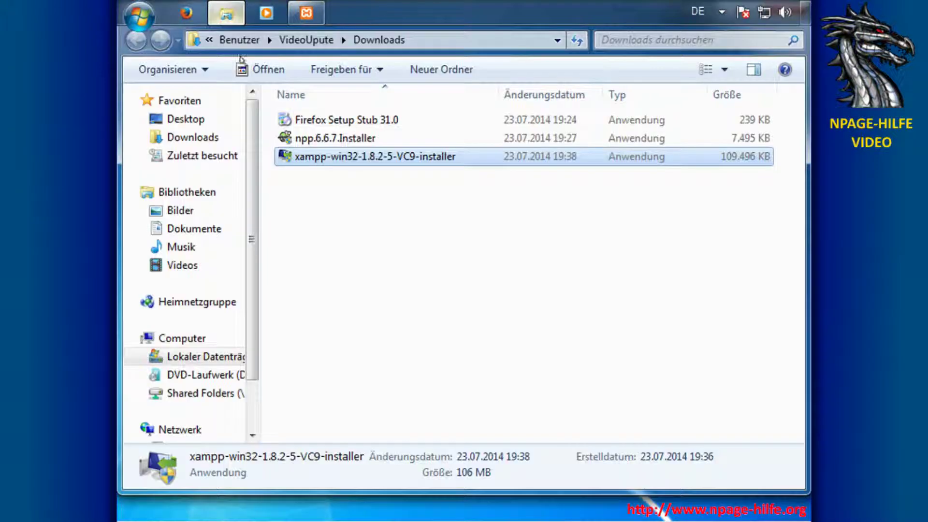
{"action": "left_click", "coordinate": [213, 358]}
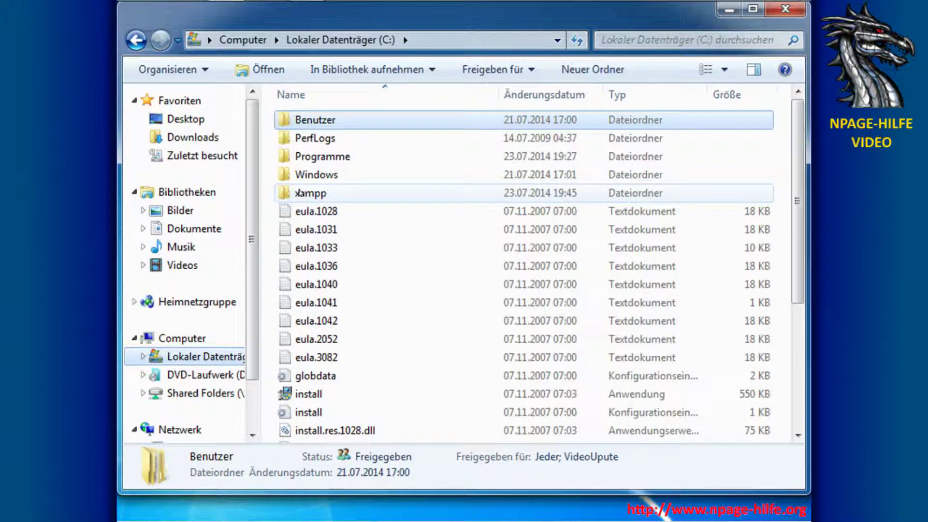
{"action": "mouse_move", "coordinate": [301, 194]}
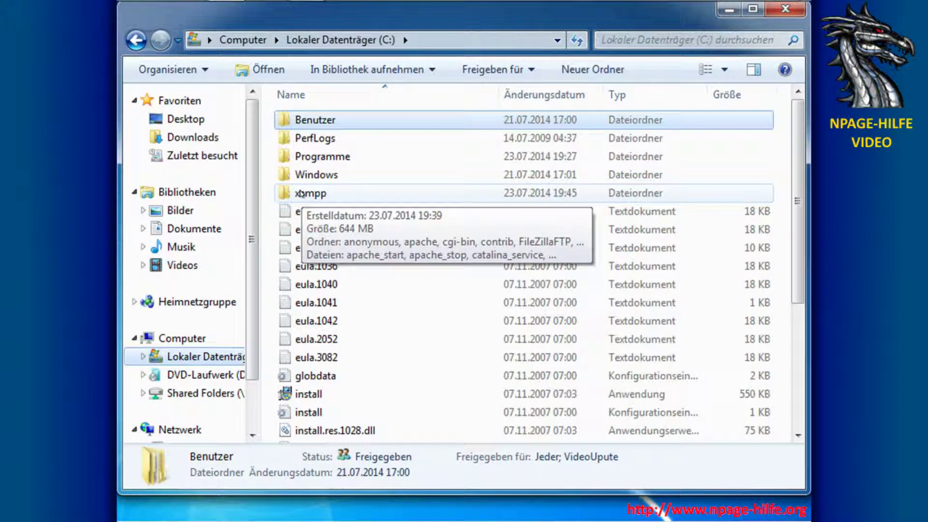
{"action": "double_click", "coordinate": [301, 194]}
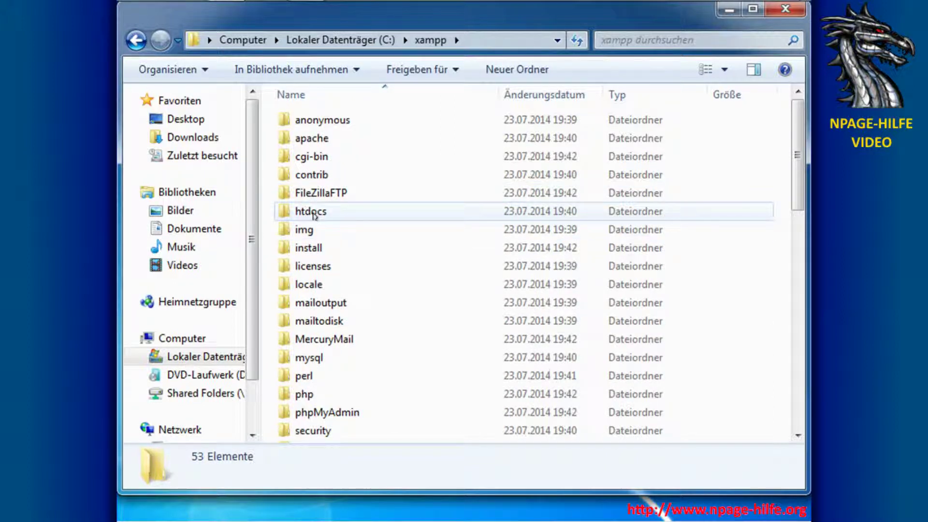
{"action": "left_click", "coordinate": [315, 214]}
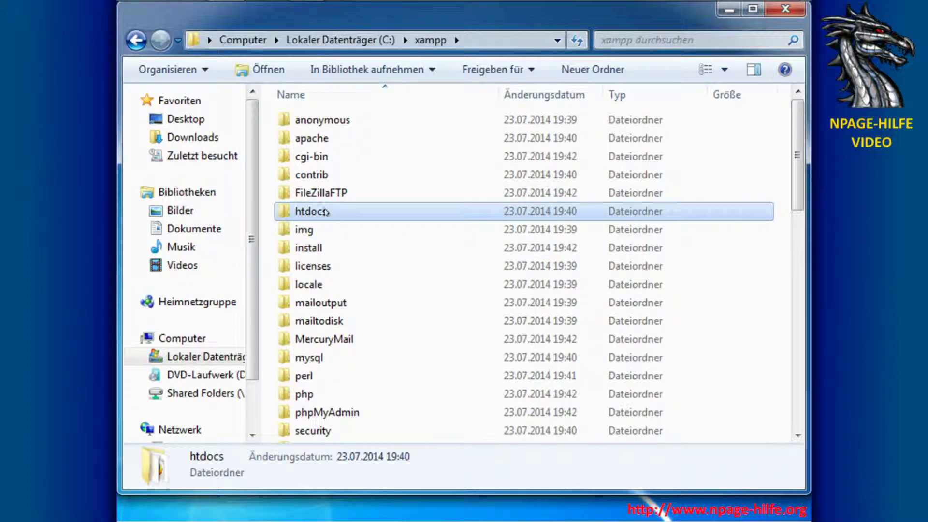
{"action": "double_click", "coordinate": [320, 211]}
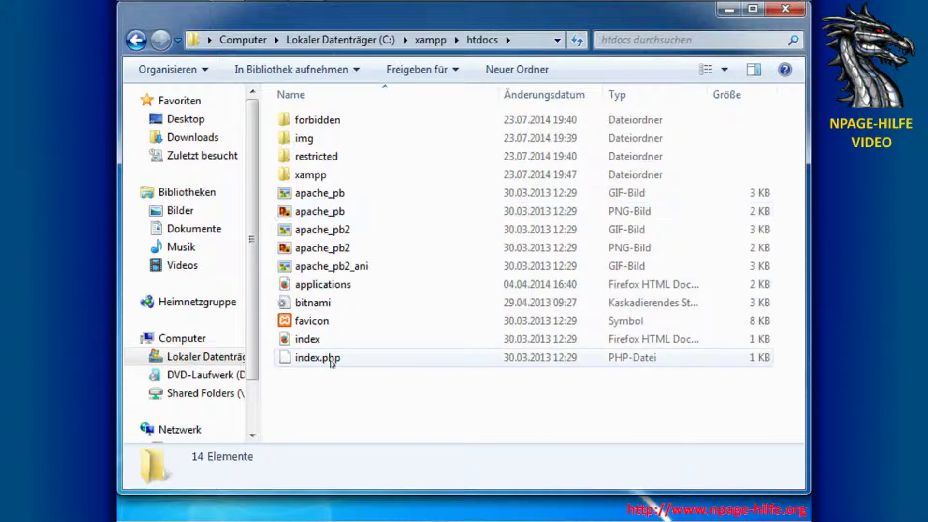
- Create a folder named website inside htdocs and open it
{"action": "right_click", "coordinate": [311, 410]}
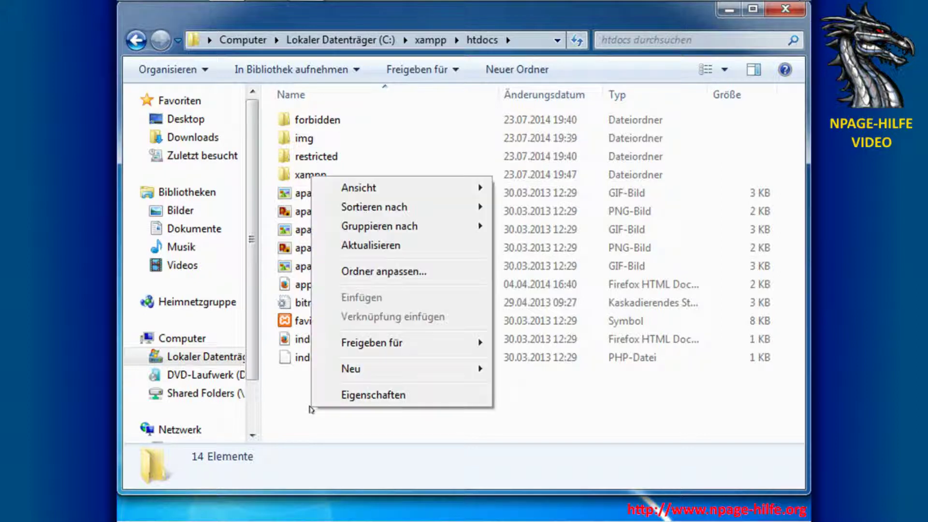
{"action": "mouse_move", "coordinate": [394, 375]}
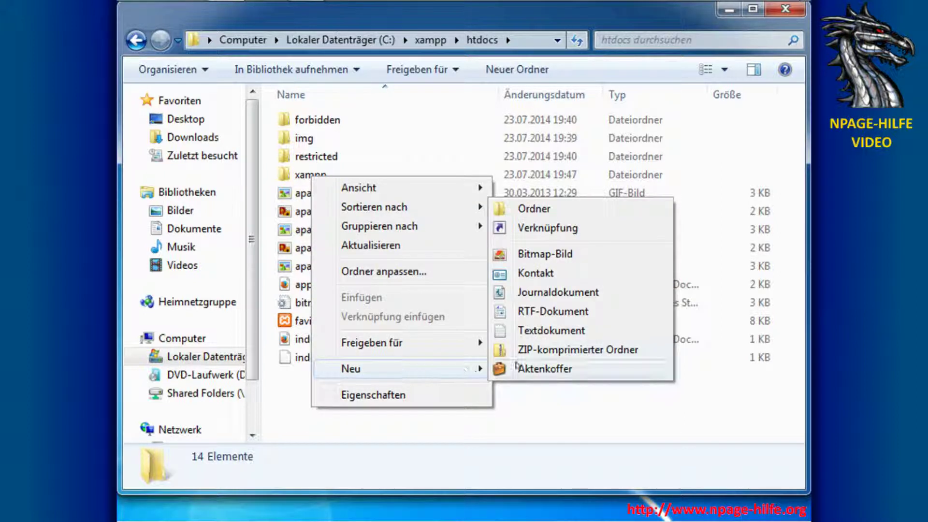
{"action": "left_click", "coordinate": [556, 209]}
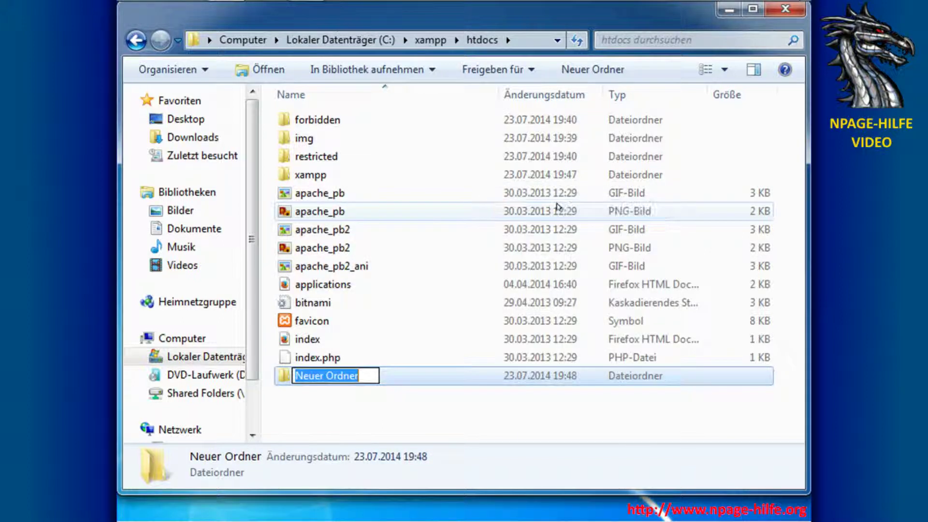
{"action": "type", "text": "webs"}
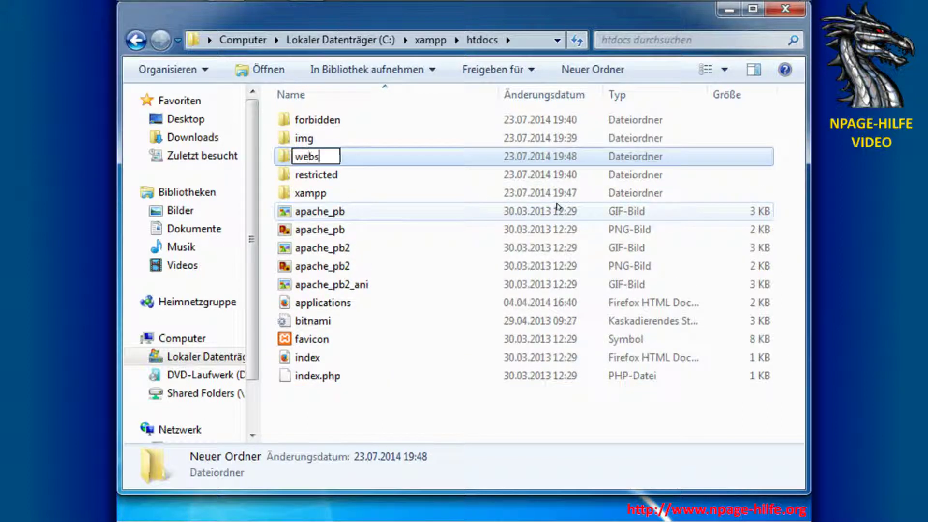
{"action": "type", "text": "ite"}
{"action": "key", "text": "Return"}
{"action": "key", "text": "Return"}
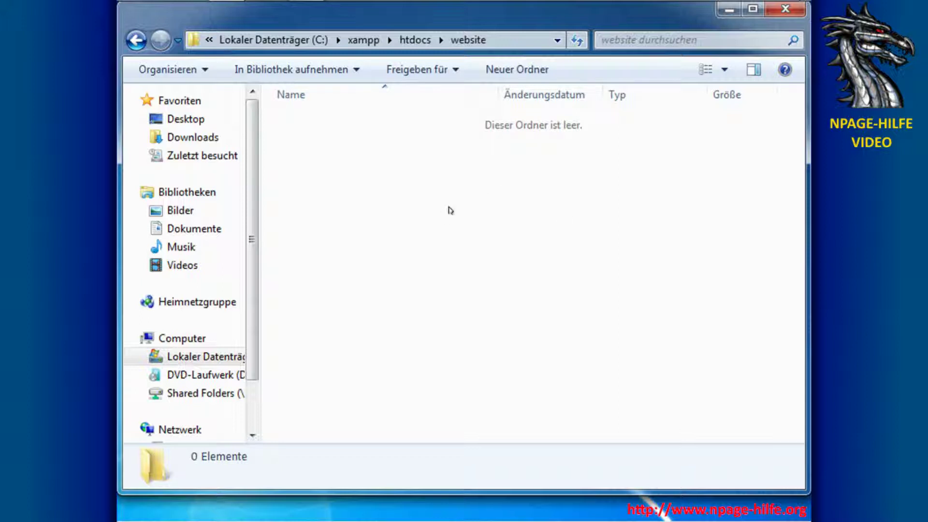
- Launch Notepad++ and write the <html> and </html> tags on two lines of the new document
{"action": "mouse_move", "coordinate": [350, 14]}
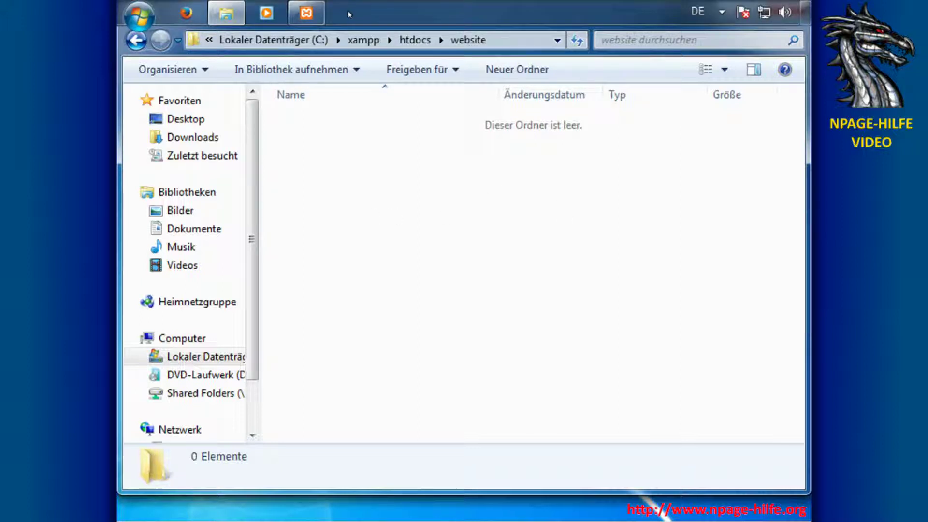
{"action": "right_click", "coordinate": [361, 152]}
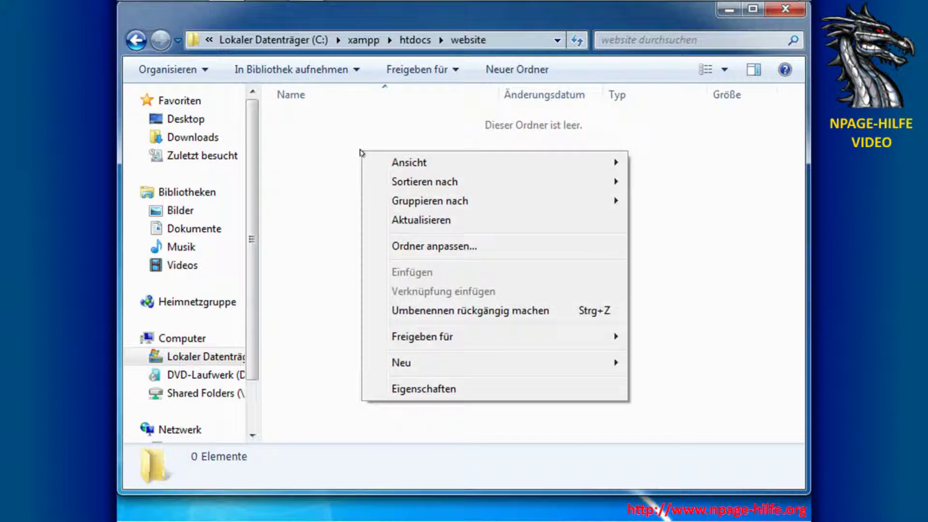
{"action": "left_click", "coordinate": [143, 17]}
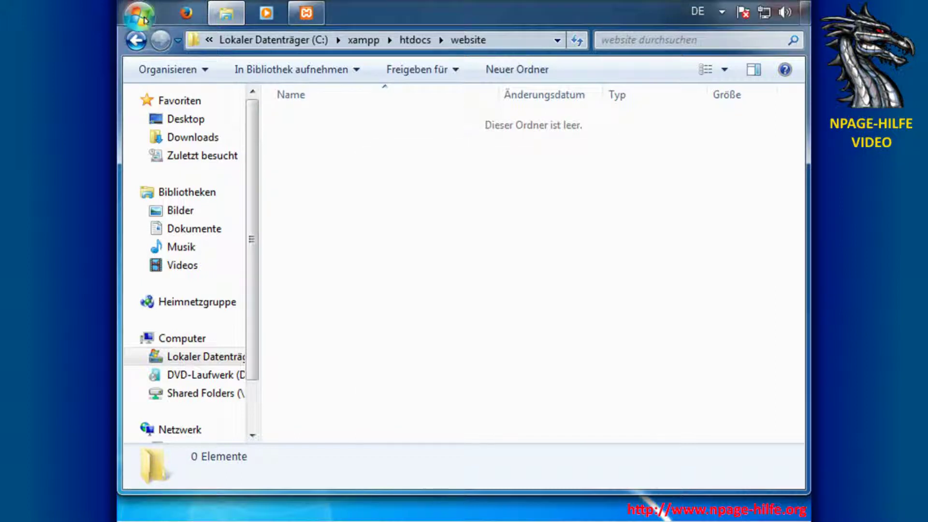
{"action": "left_click", "coordinate": [203, 349]}
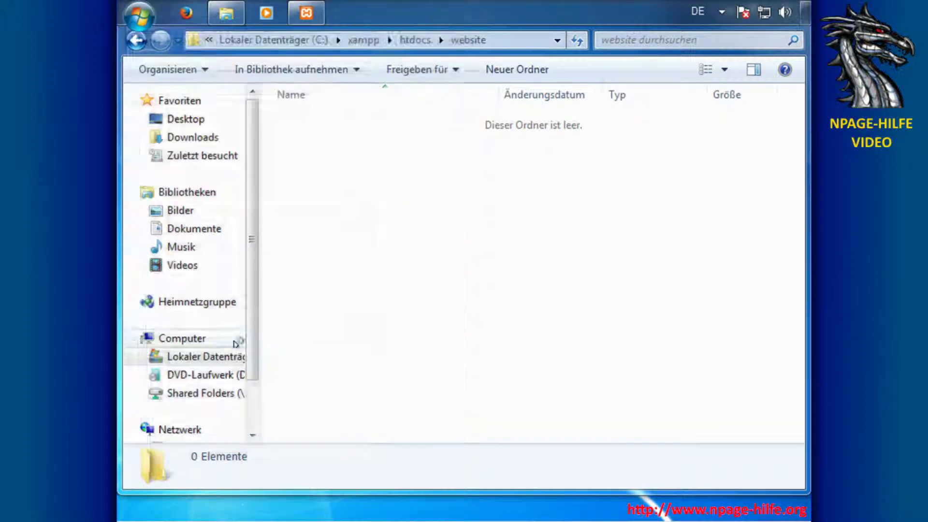
{"action": "type", "text": "<html>"}
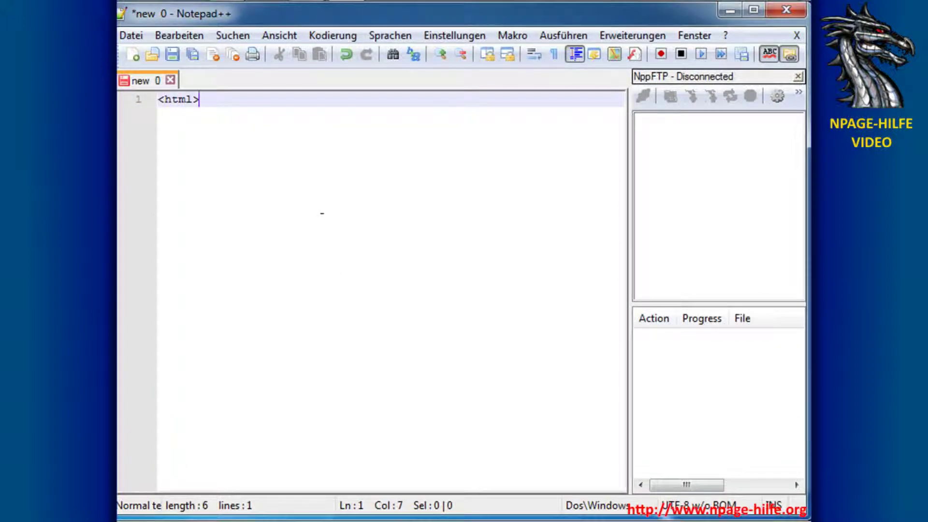
{"action": "key", "text": "Return"}
{"action": "type", "text": "</html"}
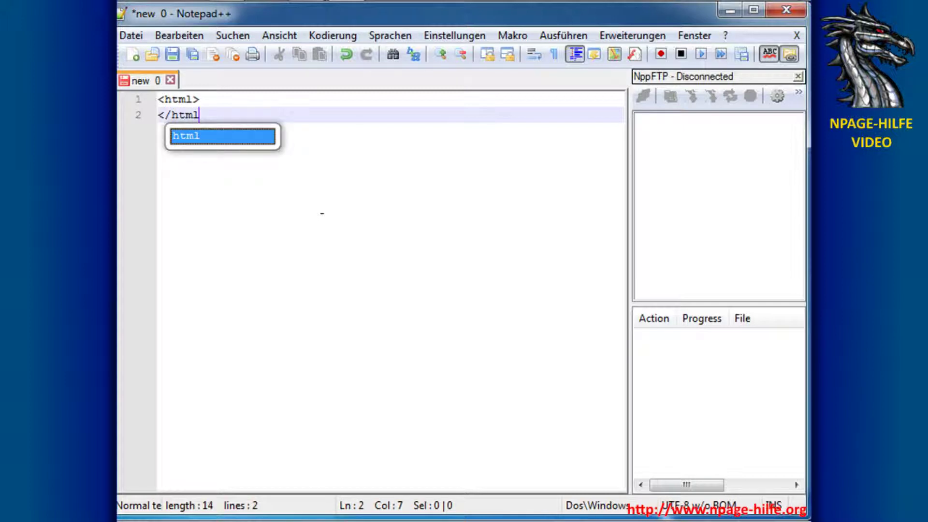
{"action": "type", "text": ">"}
{"action": "key", "text": "Up"}
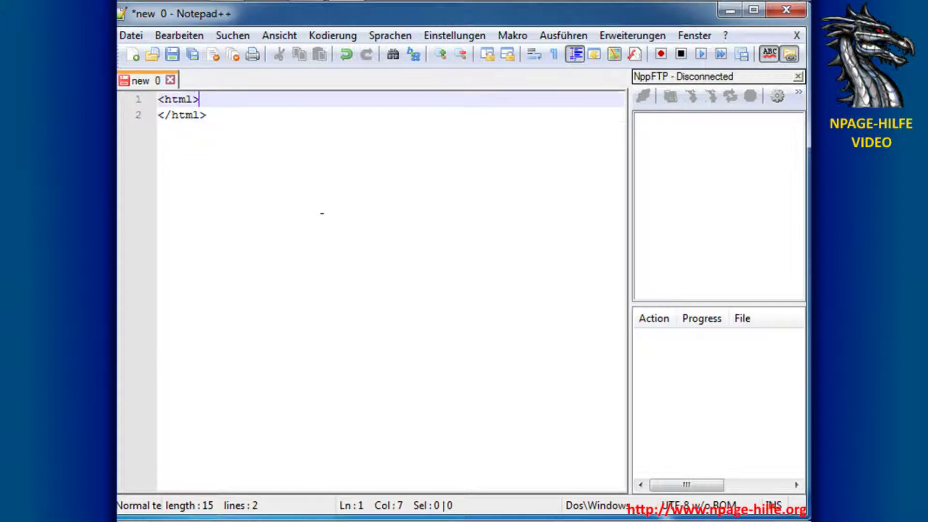
- Add a head section between the html tags containing the title "Meine neue Webseite"
{"action": "key", "text": "Return"}
{"action": "type", "text": "<head>"}
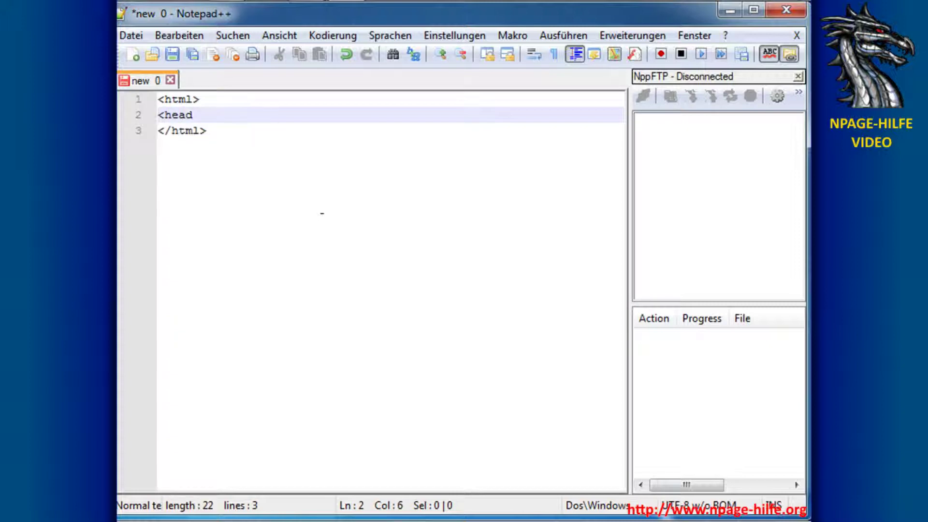
{"action": "key", "text": "Return"}
{"action": "type", "text": "<title>"}
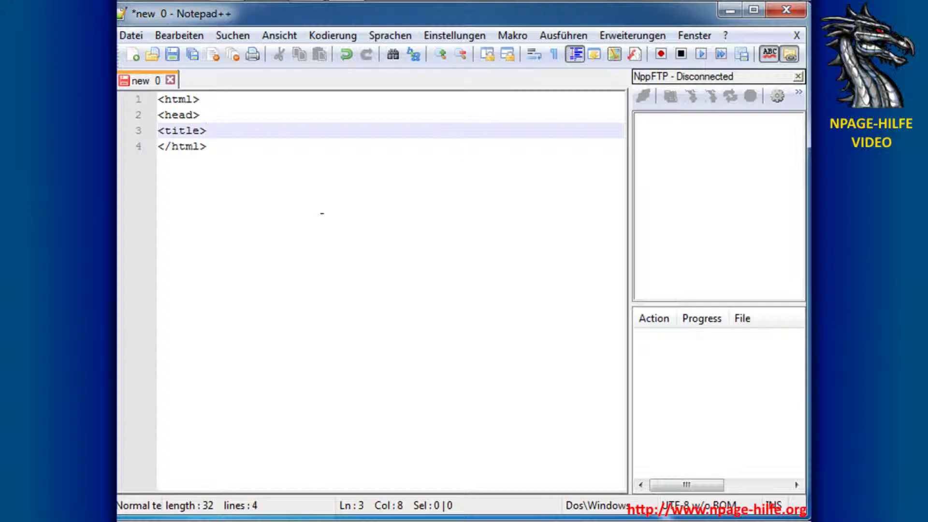
{"action": "type", "text": "NMei"}
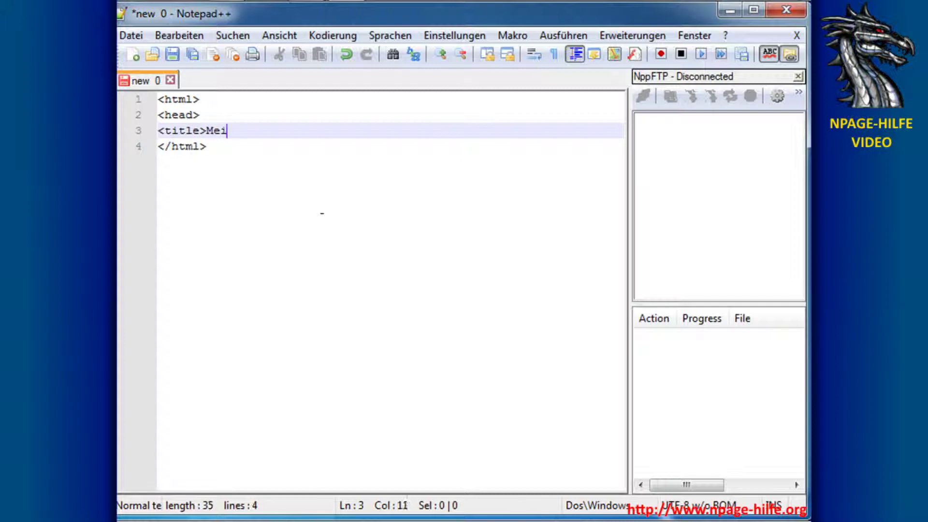
{"action": "type", "text": "ne neue Webse"}
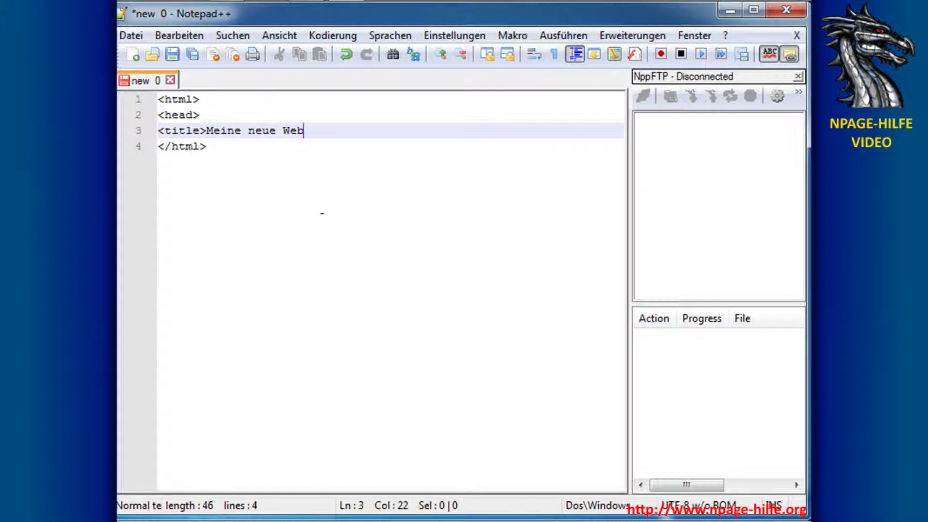
{"action": "type", "text": "iz"}
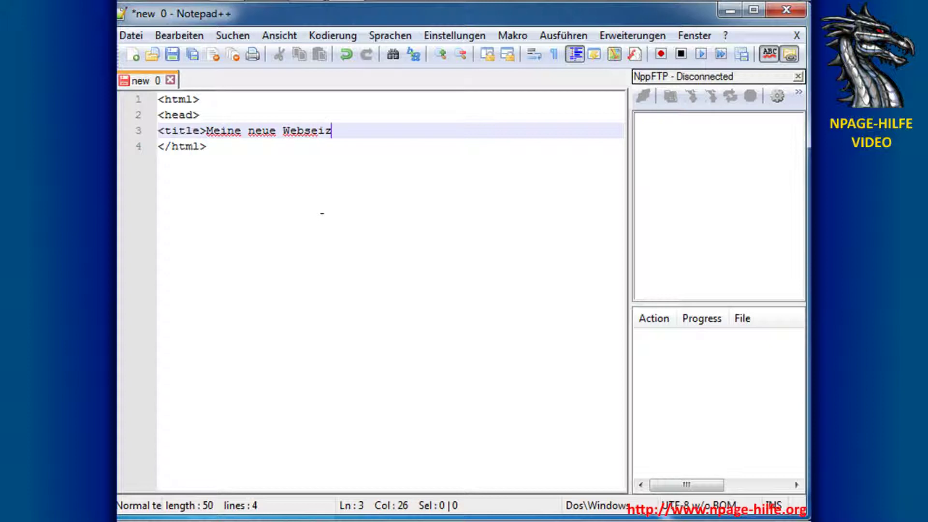
{"action": "key", "text": "BackSpace"}
{"action": "type", "text": "te</title>"}
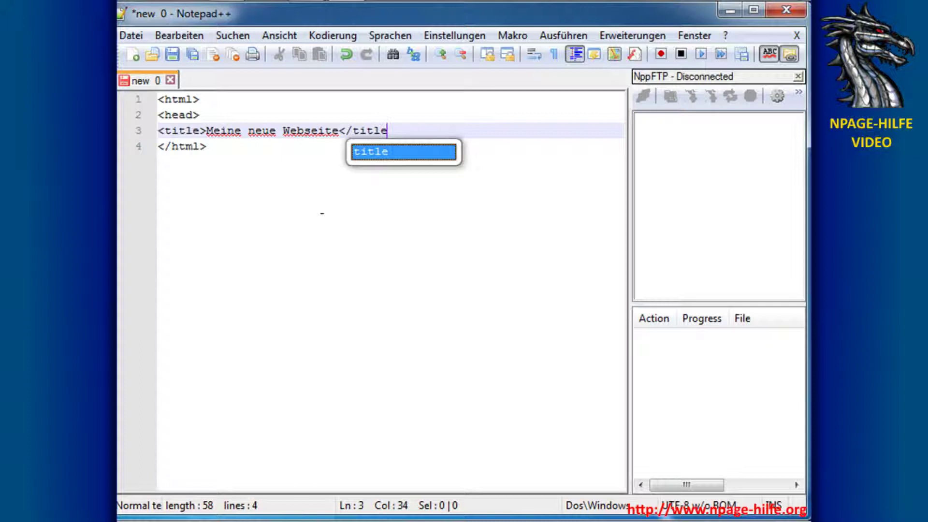
{"action": "key", "text": "Return"}
{"action": "type", "text": "</"}
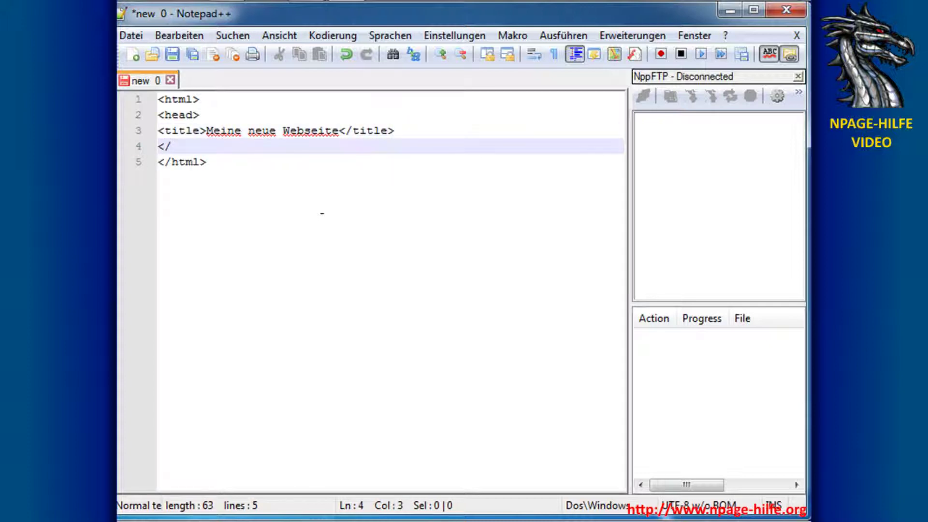
{"action": "type", "text": "head"}
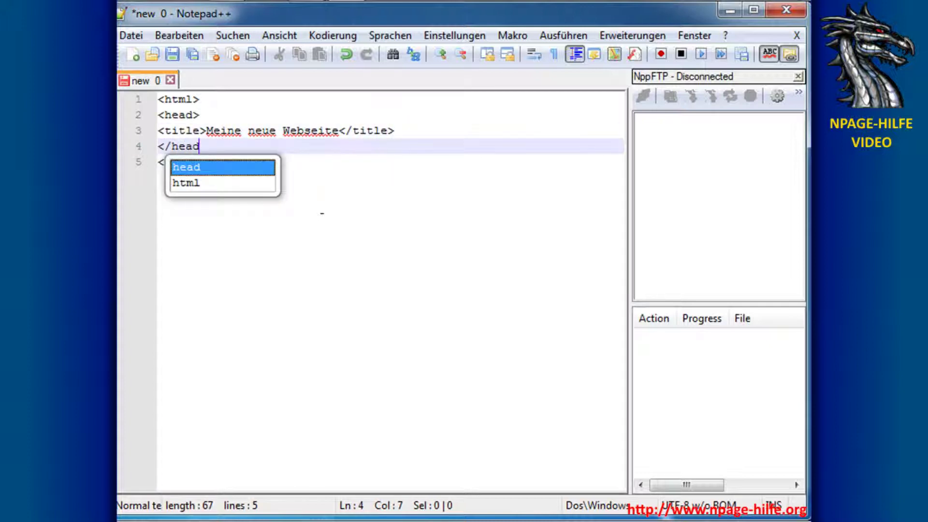
{"action": "type", "text": ">"}
- Add a body section after the head, containing the level-one heading "Hallo Welt!", and close it before the </html> tag
{"action": "key", "text": "Return"}
{"action": "type", "text": "<b"}
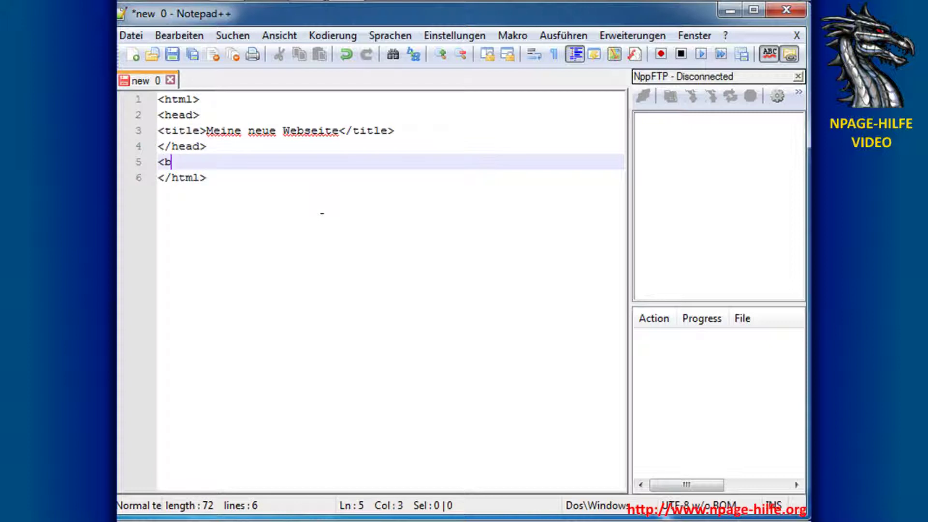
{"action": "type", "text": "ody>"}
{"action": "key", "text": "Return"}
{"action": "type", "text": "<"}
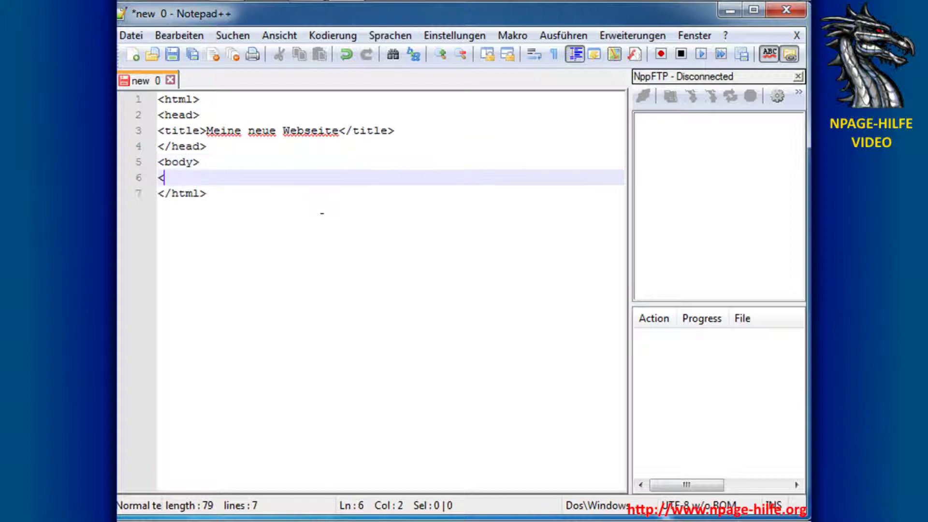
{"action": "type", "text": "h1>Hallo We"}
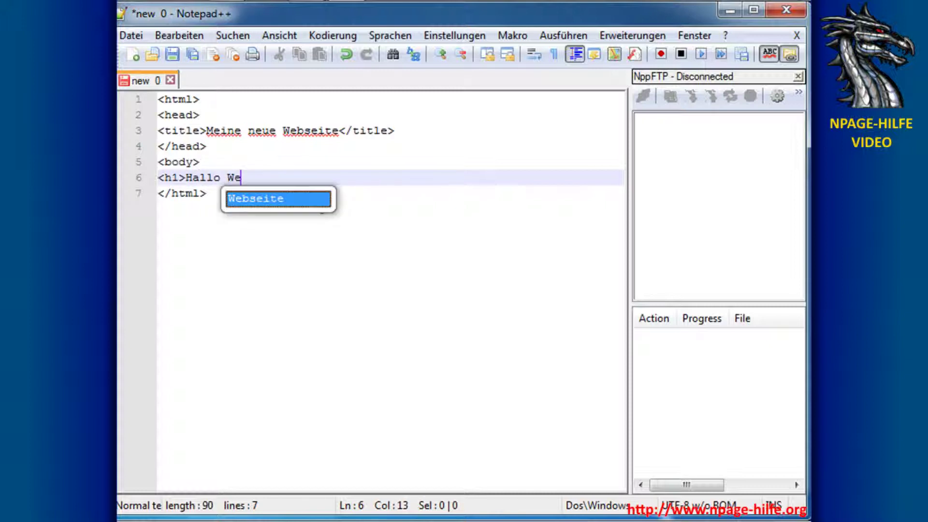
{"action": "type", "text": "lt!>"}
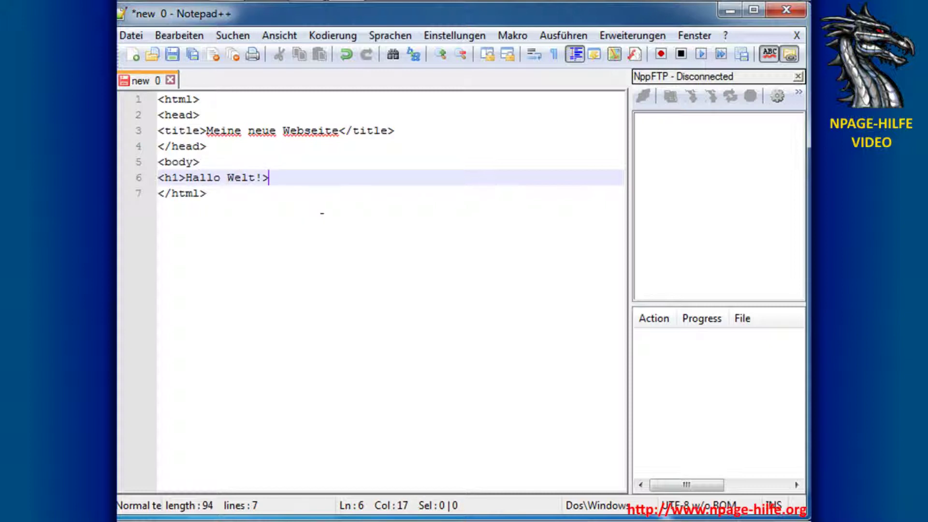
{"action": "type", "text": "</h1"}
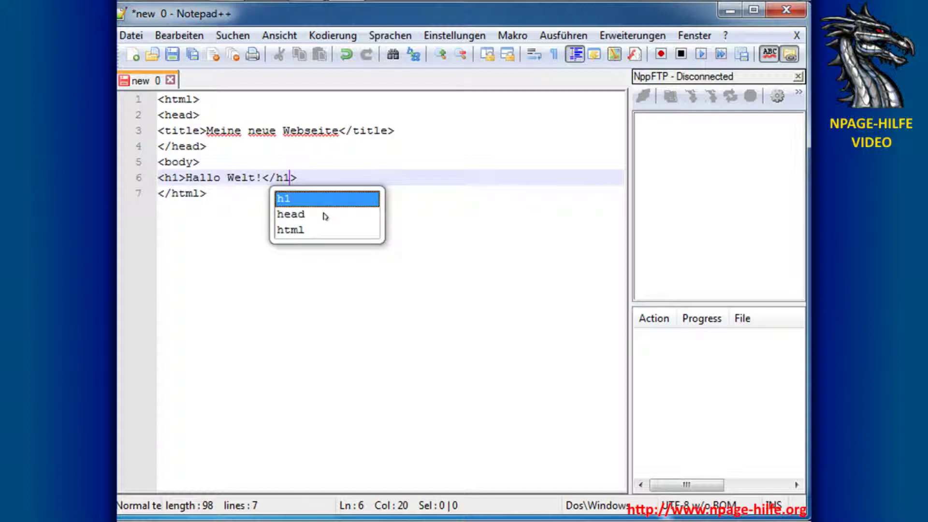
{"action": "key", "text": "End"}
{"action": "key", "text": "Return"}
{"action": "type", "text": "</"}
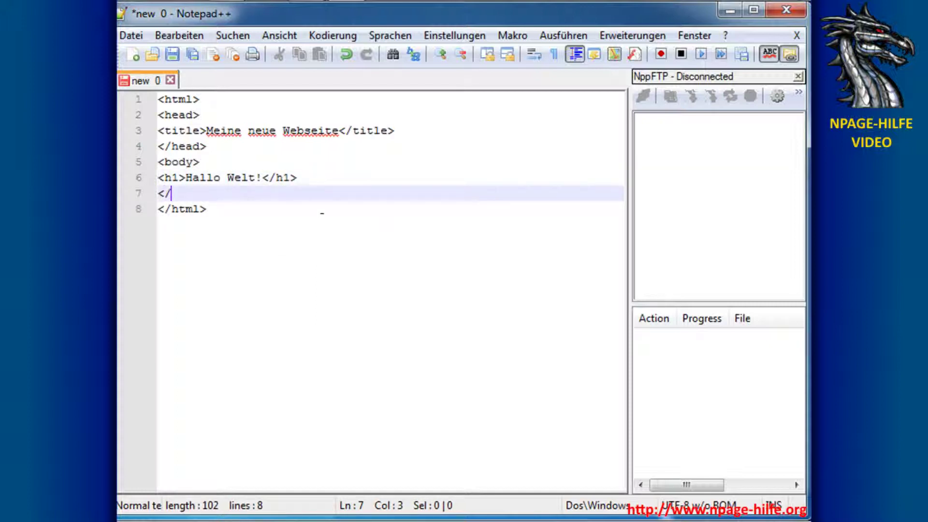
{"action": "type", "text": "bodY"}
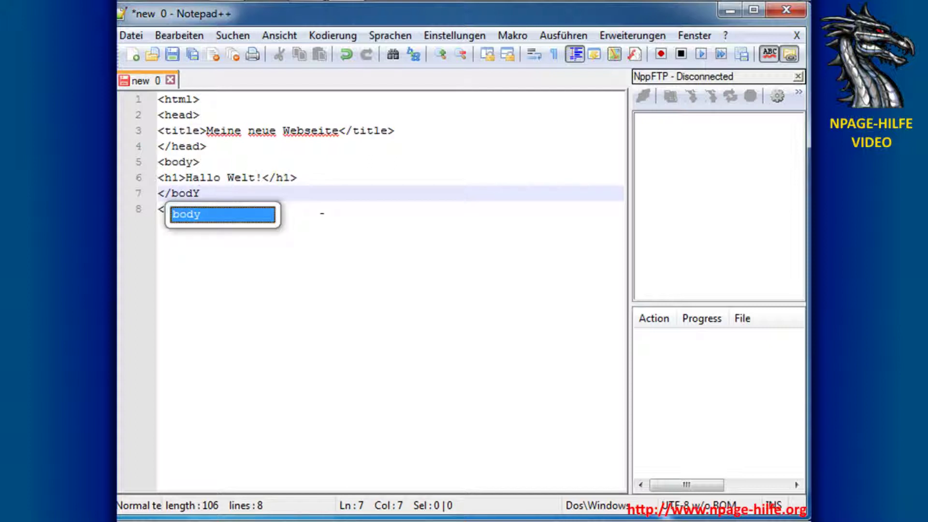
{"action": "type", "text": ">"}
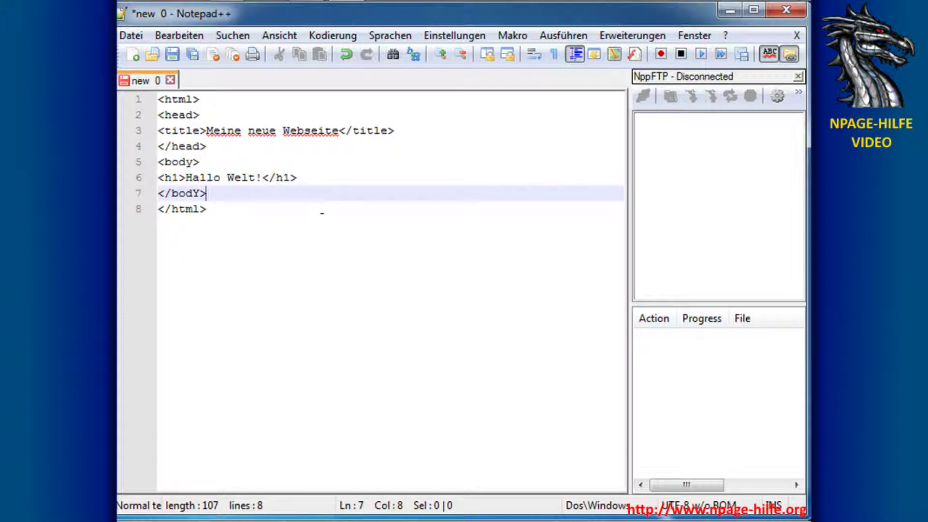
- Save the document as index.html in the folder C:\xampp\htdocs\website
{"action": "left_click", "coordinate": [134, 37]}
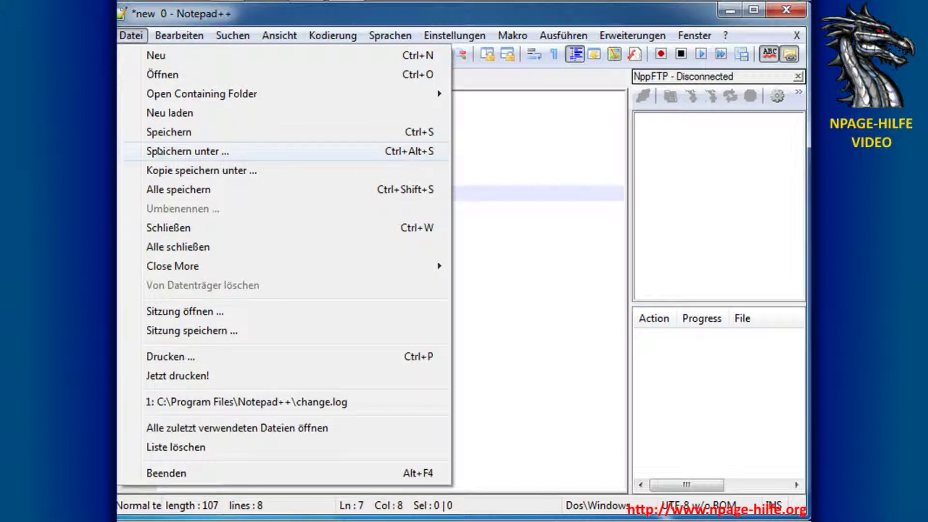
{"action": "left_click", "coordinate": [196, 151]}
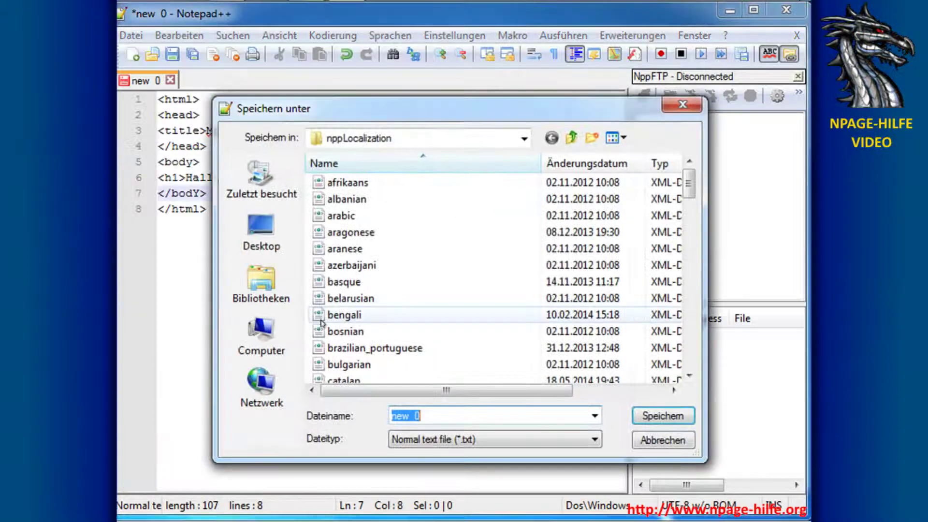
{"action": "left_click", "coordinate": [261, 339]}
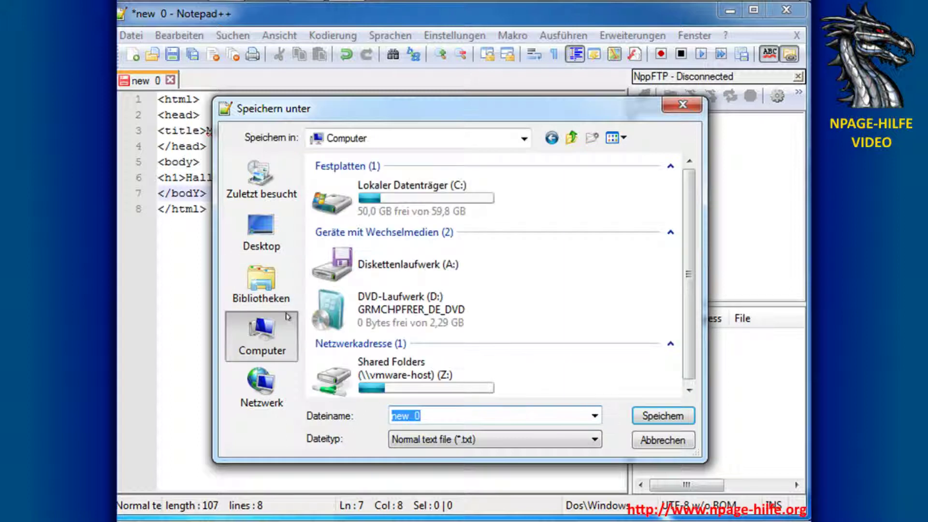
{"action": "double_click", "coordinate": [387, 195]}
{"action": "double_click", "coordinate": [343, 248]}
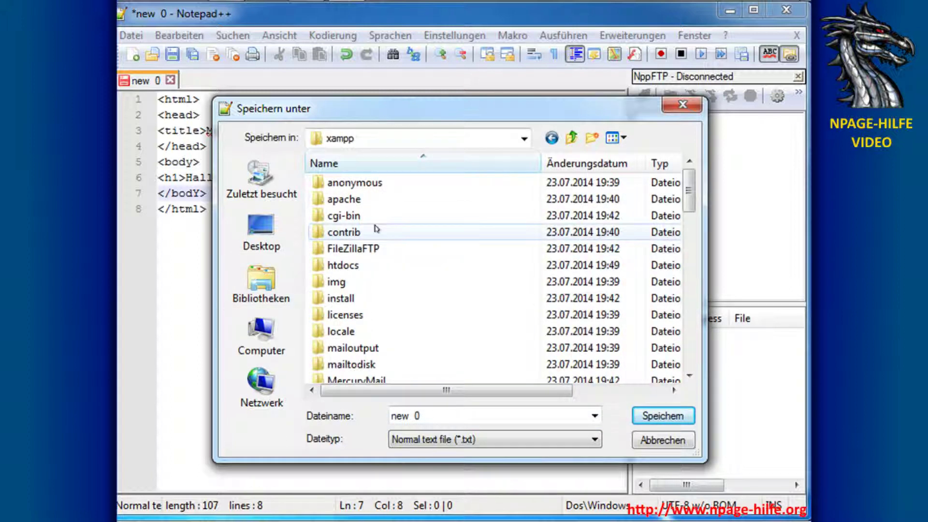
{"action": "double_click", "coordinate": [343, 265]}
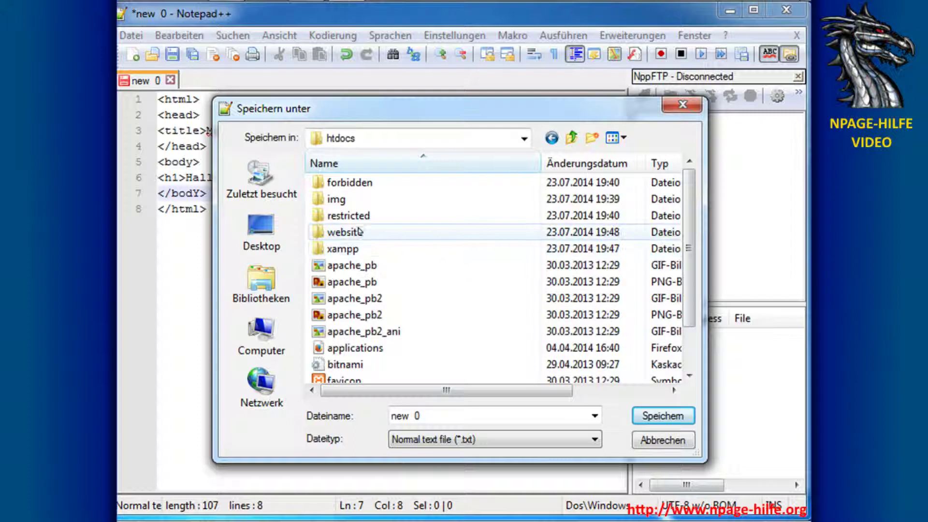
{"action": "double_click", "coordinate": [345, 232]}
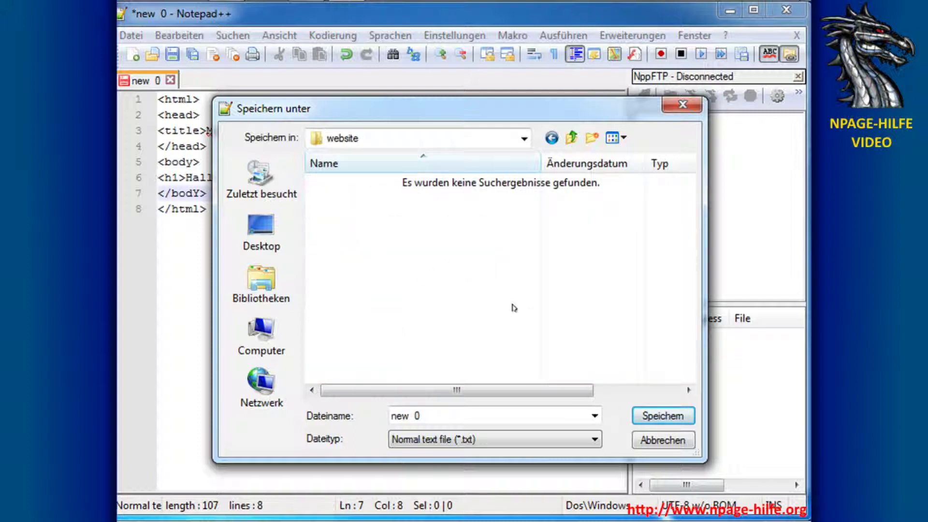
{"action": "left_click", "coordinate": [441, 414]}
{"action": "type", "text": "index.html"}
{"action": "key", "text": "Return"}
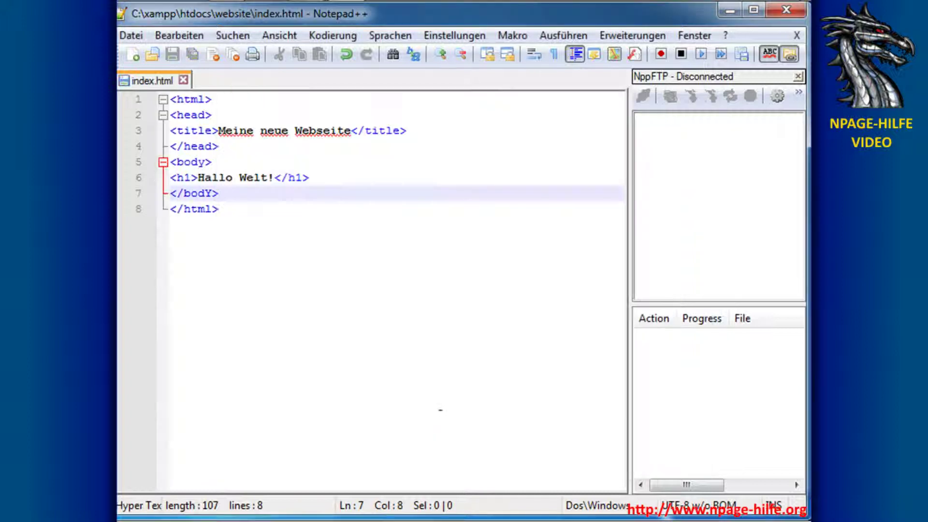